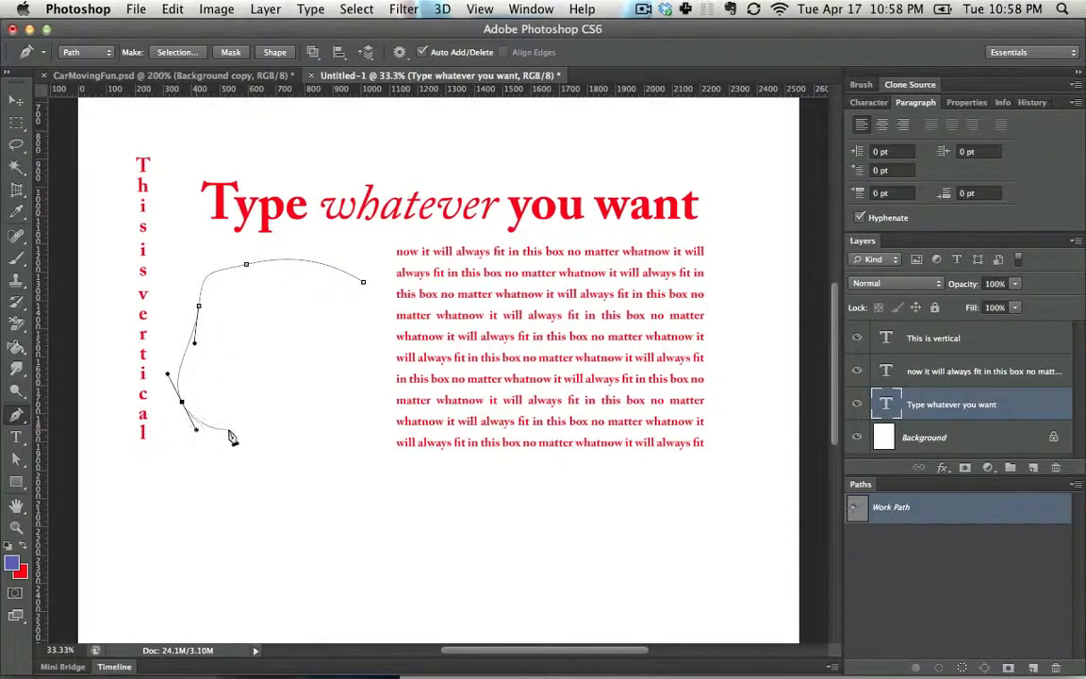
Finish the curved work path with the Pen tool: a narrow stem flaring at its base, closed at the upper-right starting anchor.
drag(295, 446, 349, 459)
drag(329, 509, 315, 520)
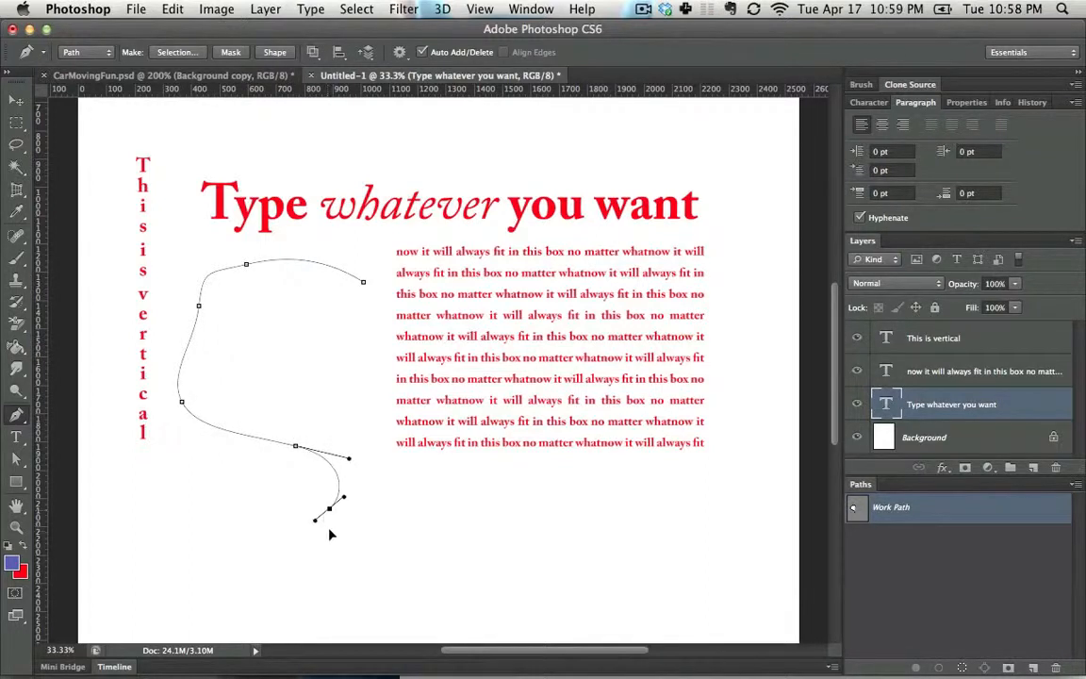
click(404, 514)
drag(353, 409, 372, 376)
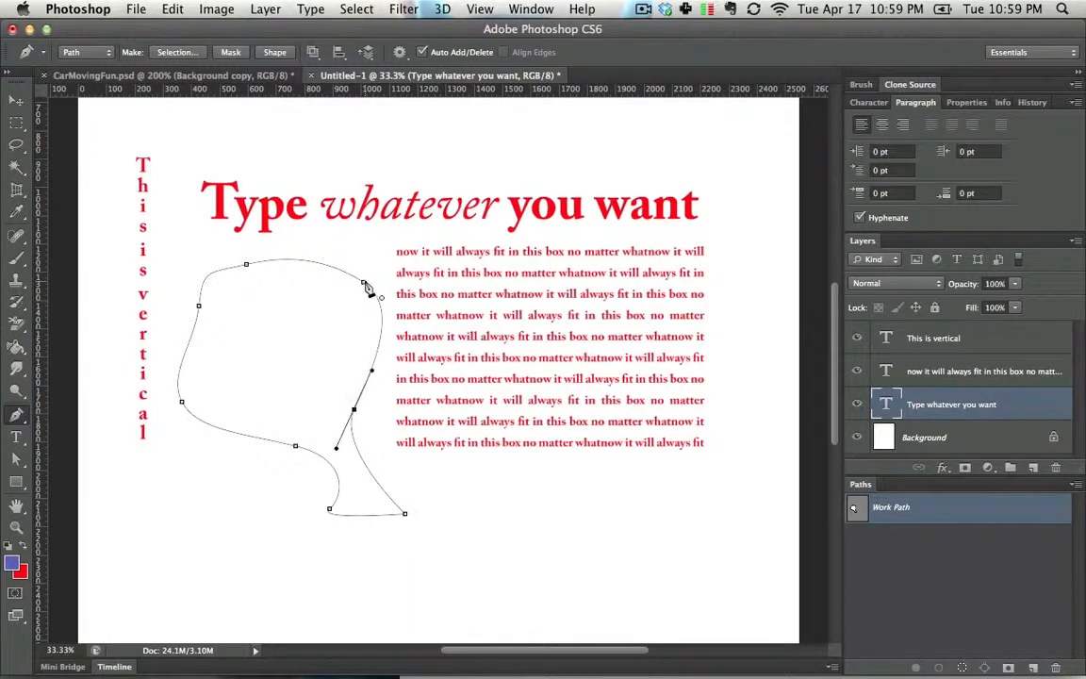
drag(363, 281, 323, 256)
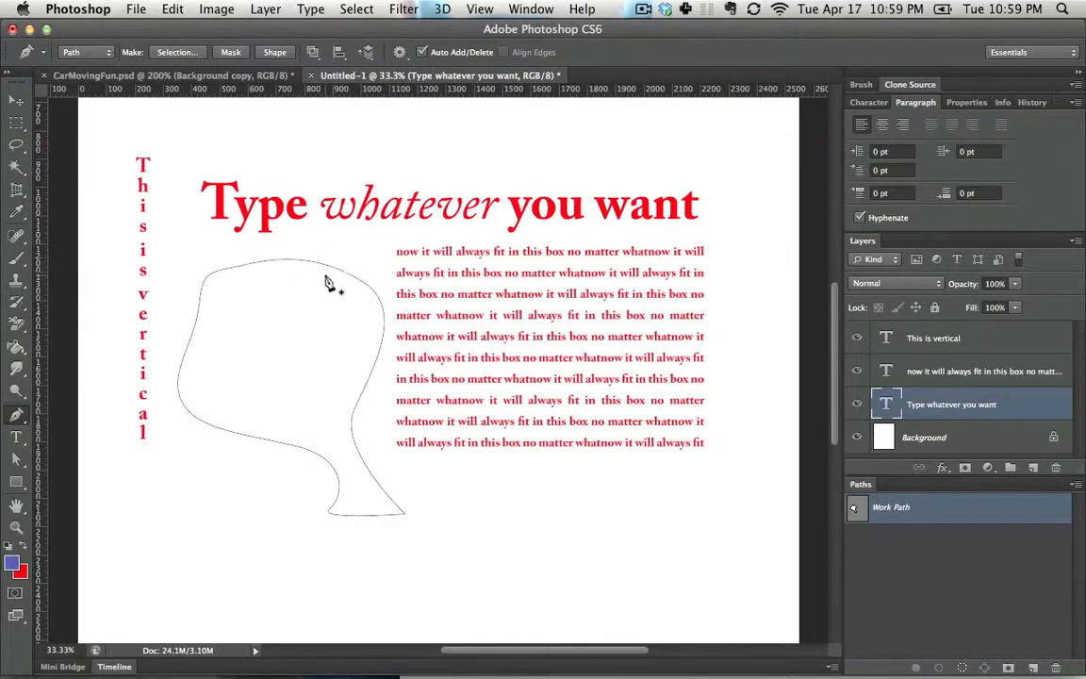
Reshape the path's upper-left curve by adjusting its direction handles and moving the upper-left anchor outward.
ctrl+click(332, 272)
drag(248, 265, 190, 327)
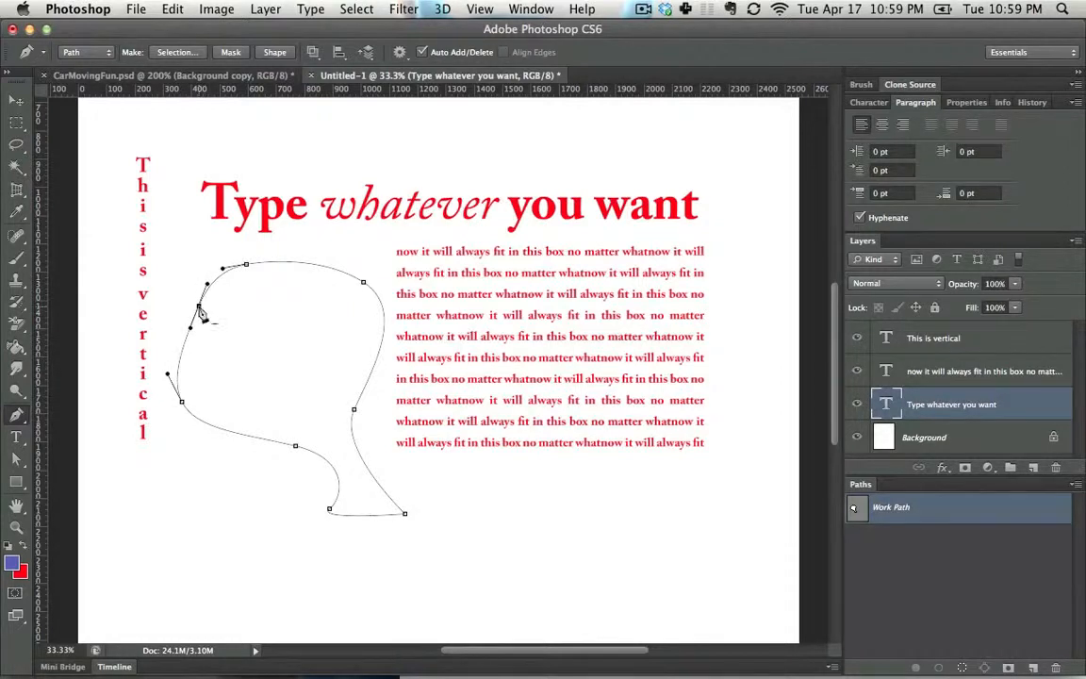
mouse_move(201, 313)
mouse_down()
mouse_move(174, 298)
mouse_move(202, 307)
mouse_move(185, 307)
mouse_up()
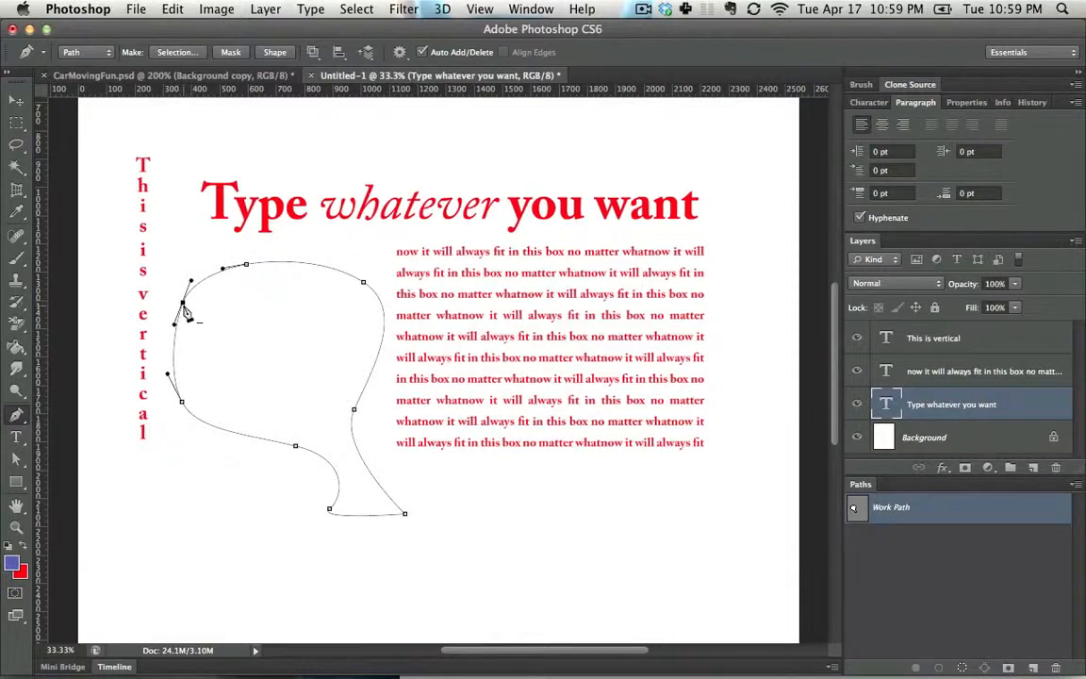
click(183, 305)
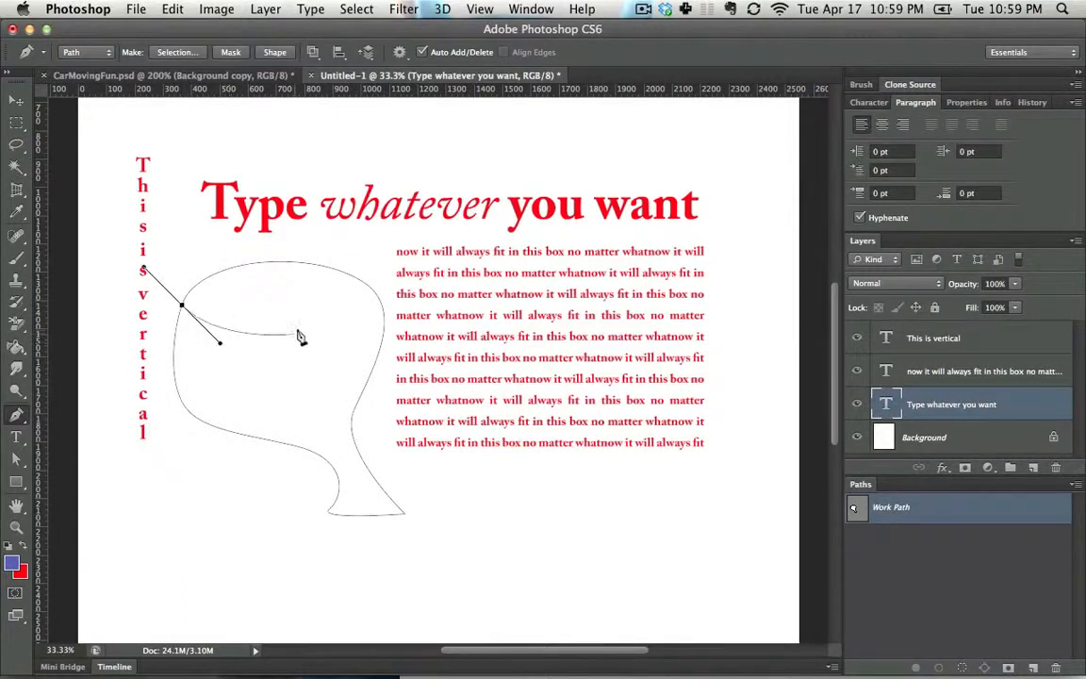
drag(295, 335, 326, 251)
key(super+alt+z)
key(super+alt+z)
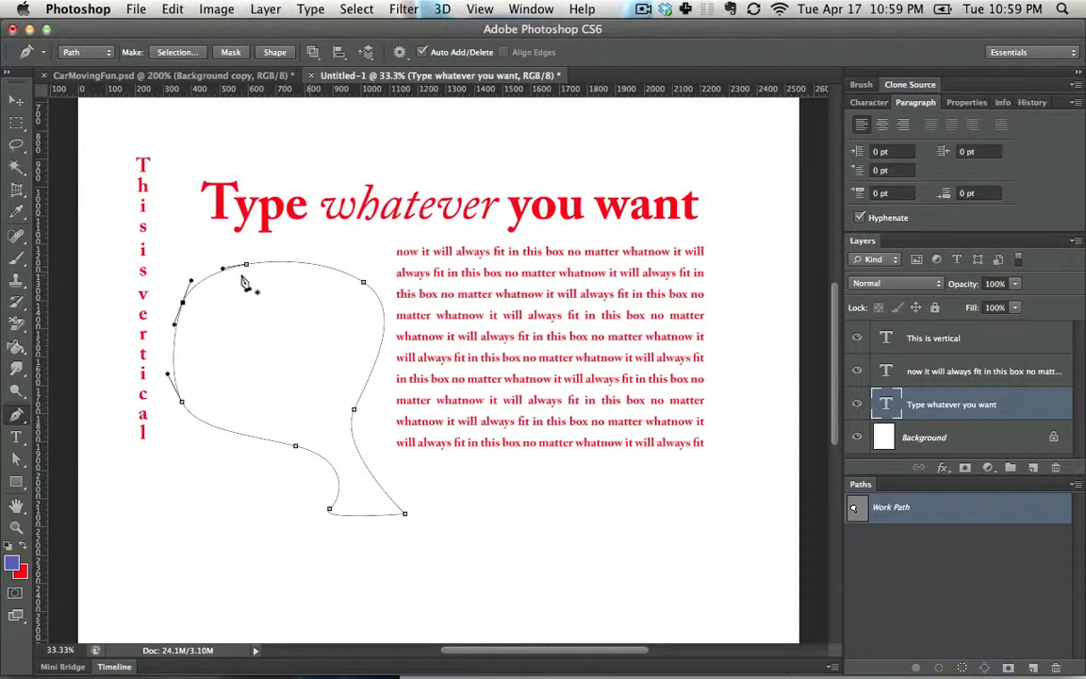
Reshape the top of the path by lengthening the top anchor's direction handles and repositioning the upper-right anchor inward.
drag(243, 269, 193, 267)
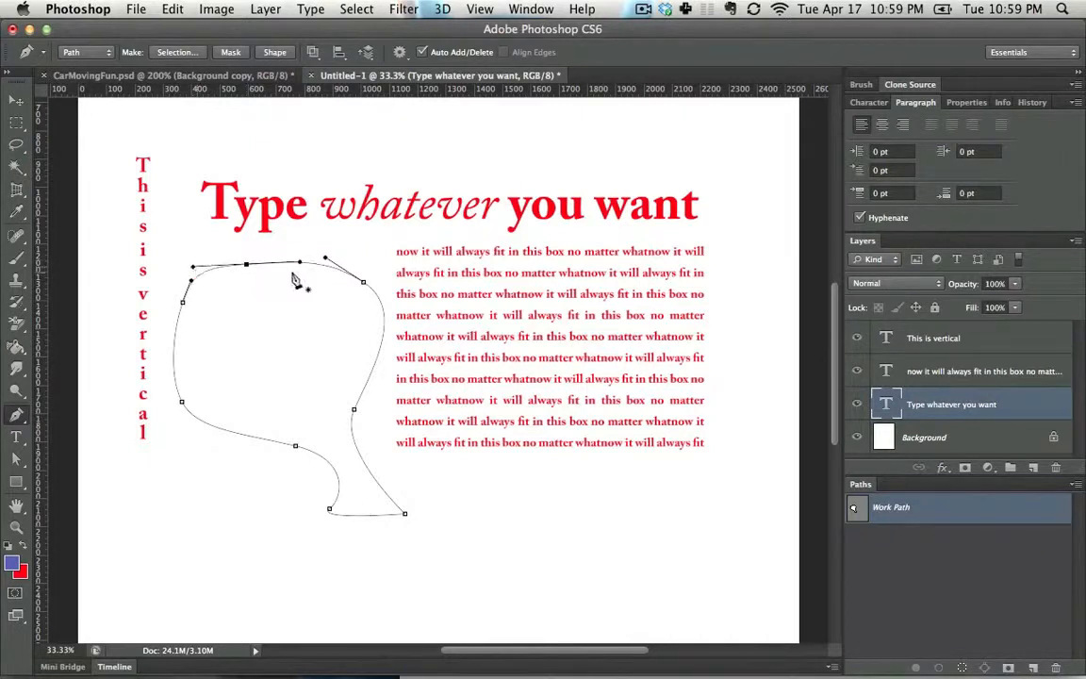
mouse_move(300, 268)
mouse_down()
mouse_move(273, 203)
mouse_move(292, 213)
mouse_move(304, 255)
mouse_up()
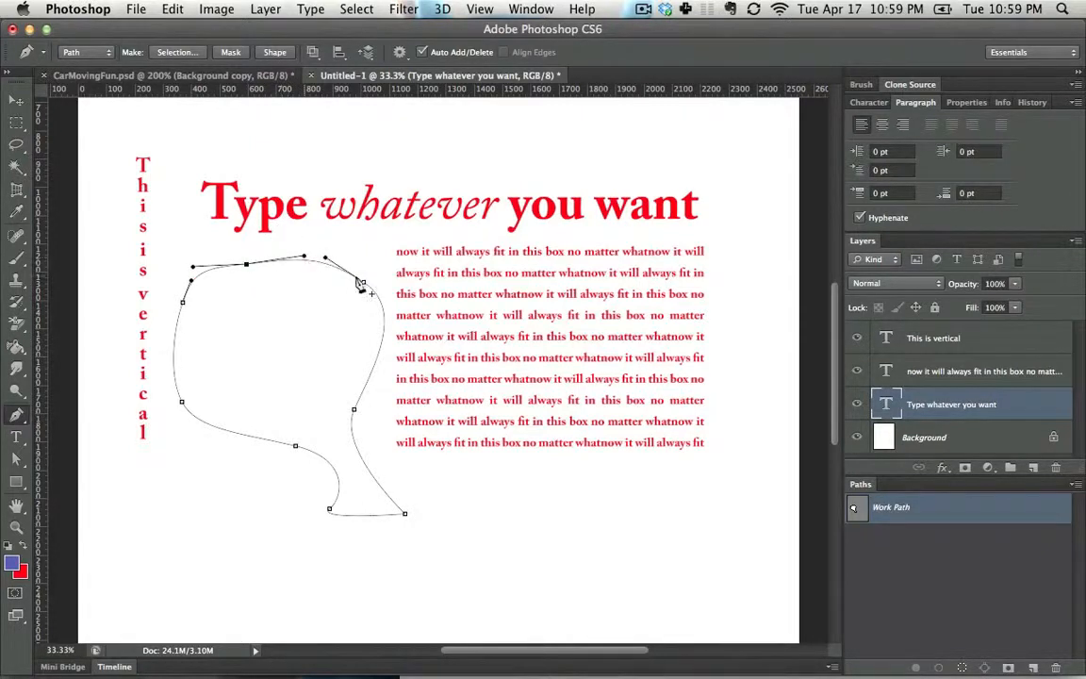
drag(364, 284, 305, 259)
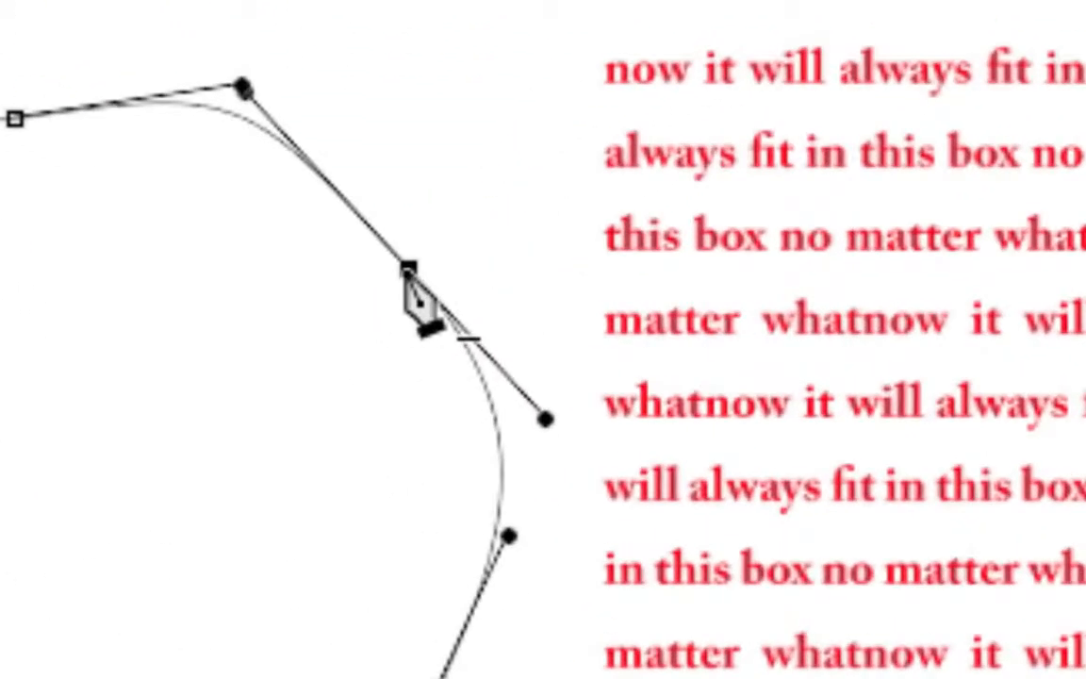
Add an anchor point on the upper-right curve, and delete both the top anchor and the added one.
click(298, 155)
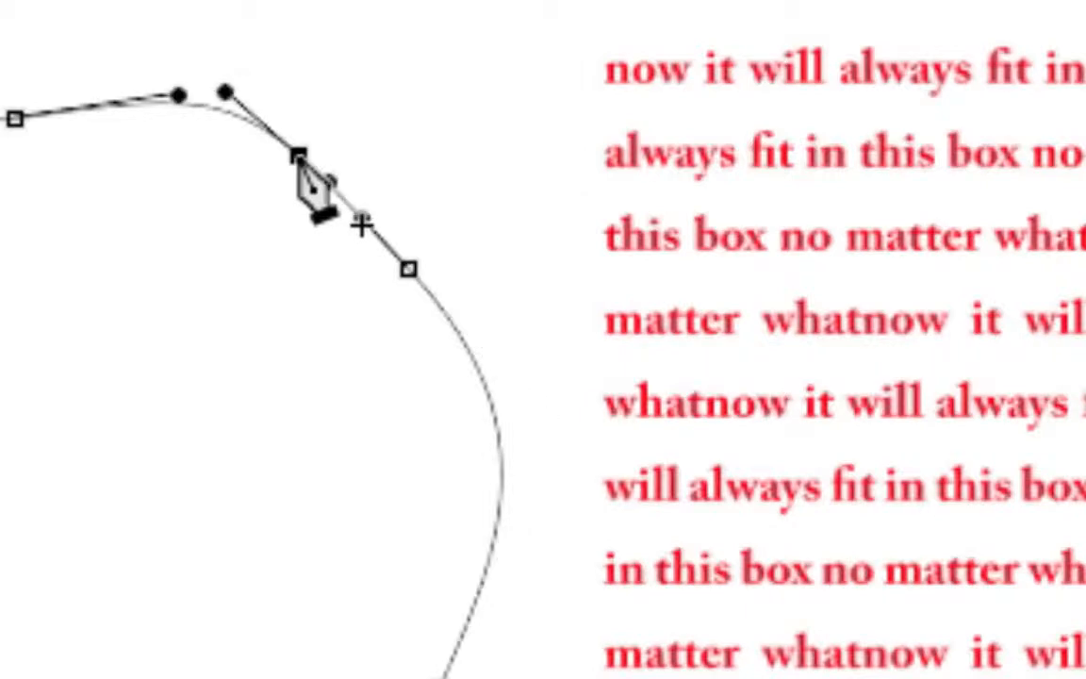
click(14, 116)
click(298, 155)
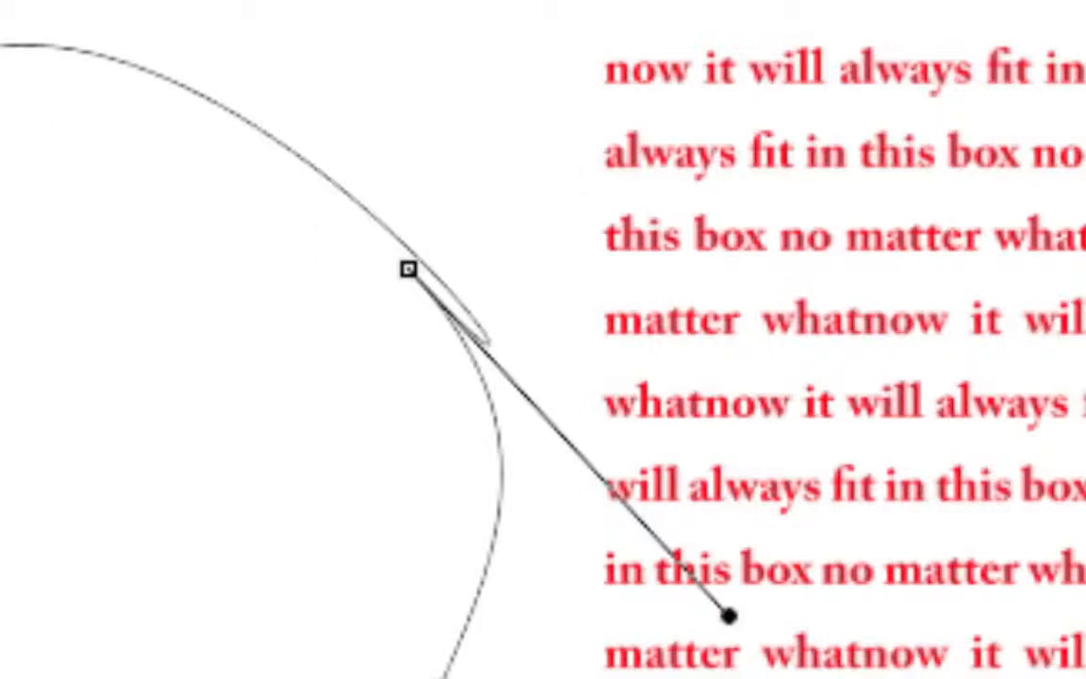
Round the path's top with the Pen tool by adjusting the upper-left anchor's handle and pulling new smooth handles from the upper-right anchor.
click(49, 439)
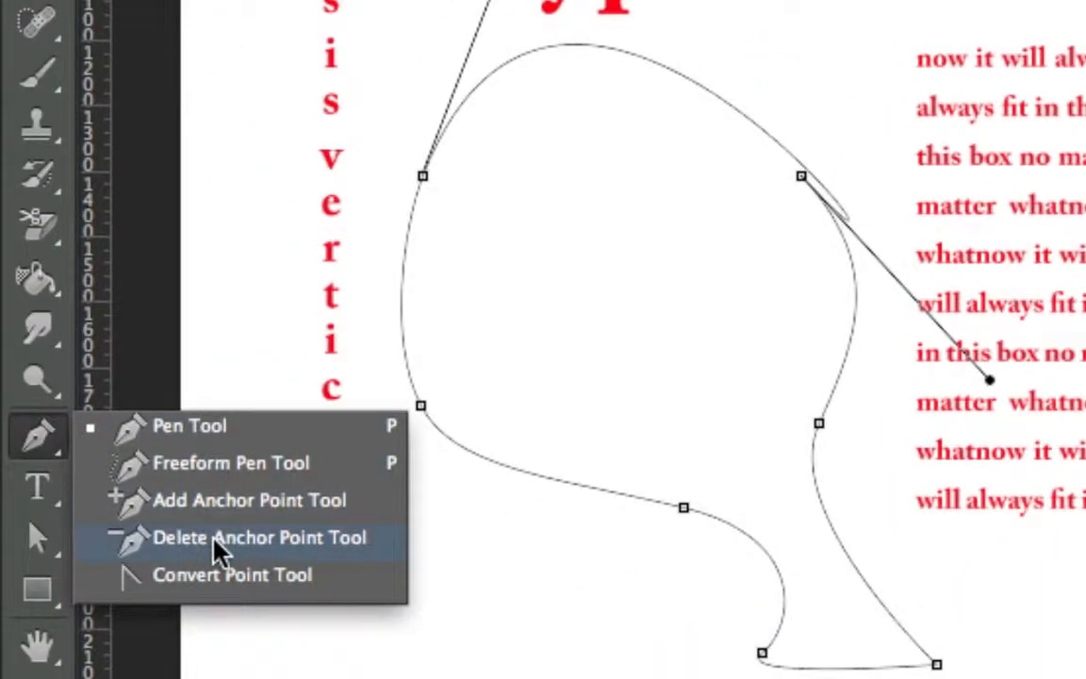
click(209, 428)
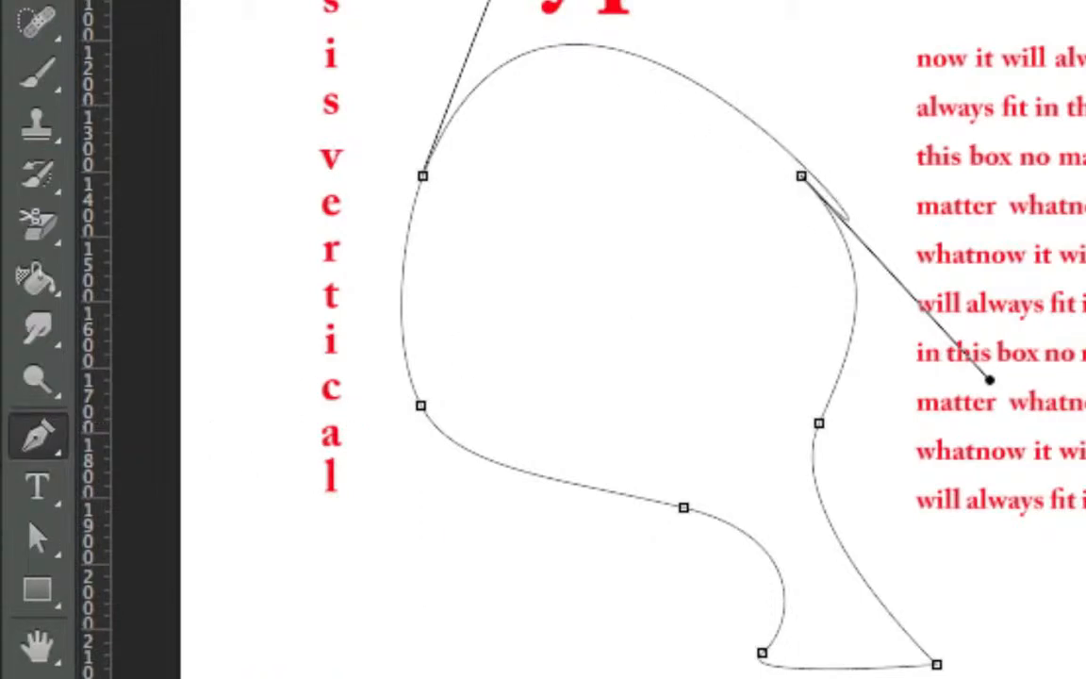
drag(491, 2, 553, 20)
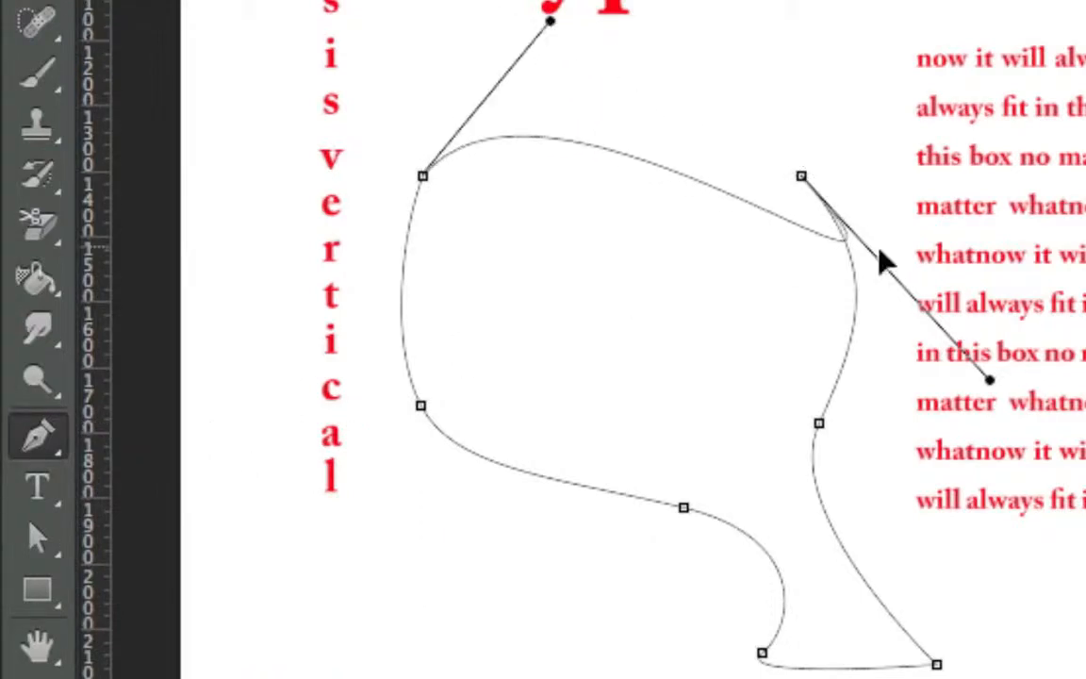
drag(801, 176, 734, 107)
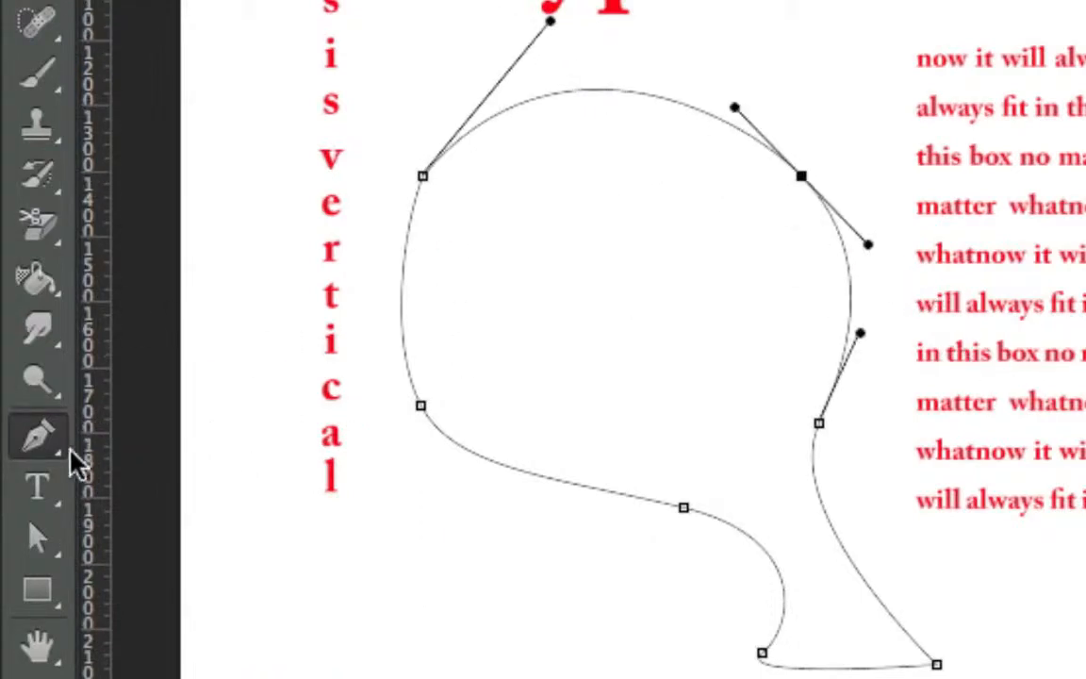
Try drawing two large freehand loops over the heading and paragraph text with the Freeform Pen tool, undoing each one.
right_click(59, 449)
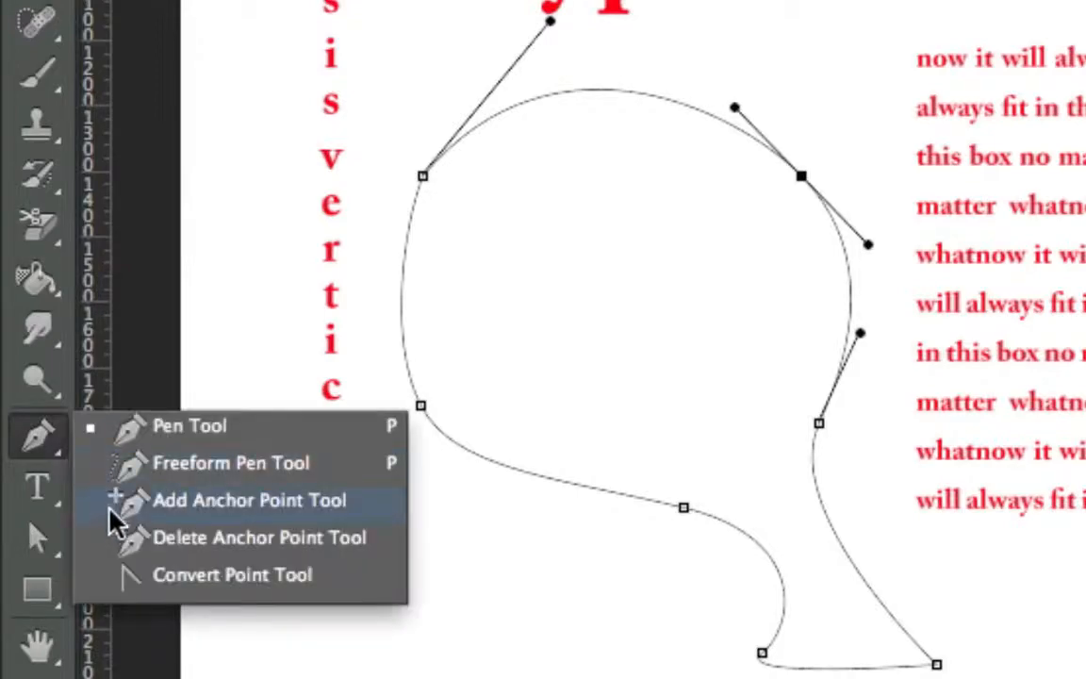
click(174, 476)
mouse_move(589, 126)
mouse_down()
mouse_move(641, 89)
mouse_move(537, 353)
mouse_move(524, 132)
mouse_move(564, 147)
mouse_up()
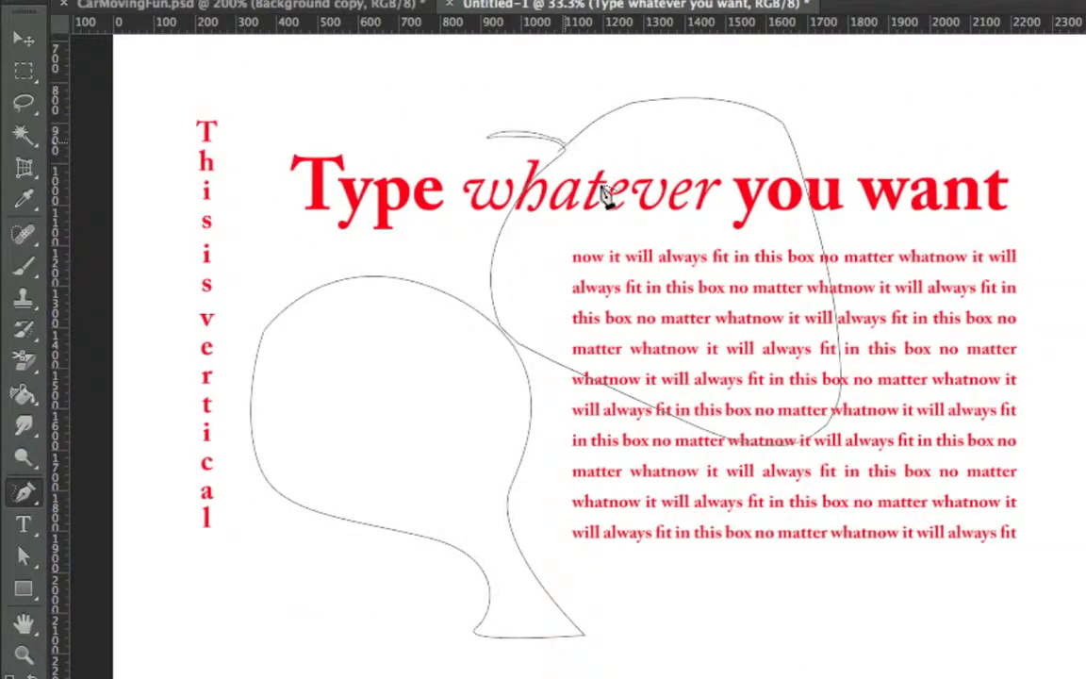
key(ctrl+z)
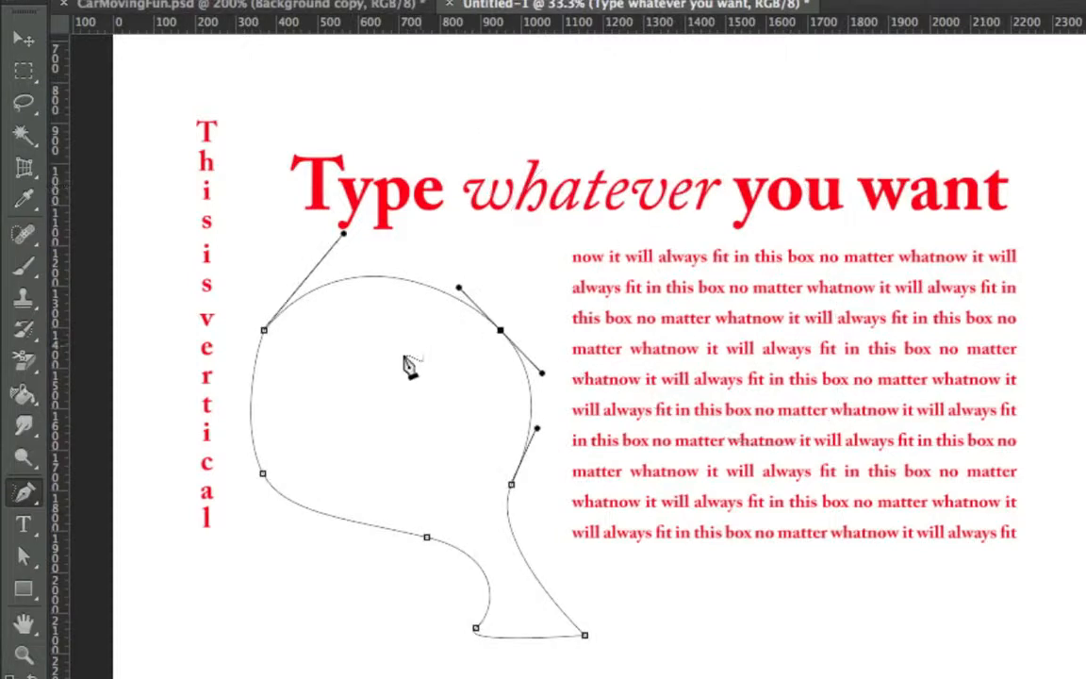
mouse_move(778, 102)
mouse_down()
mouse_move(1047, 449)
mouse_move(745, 140)
mouse_up()
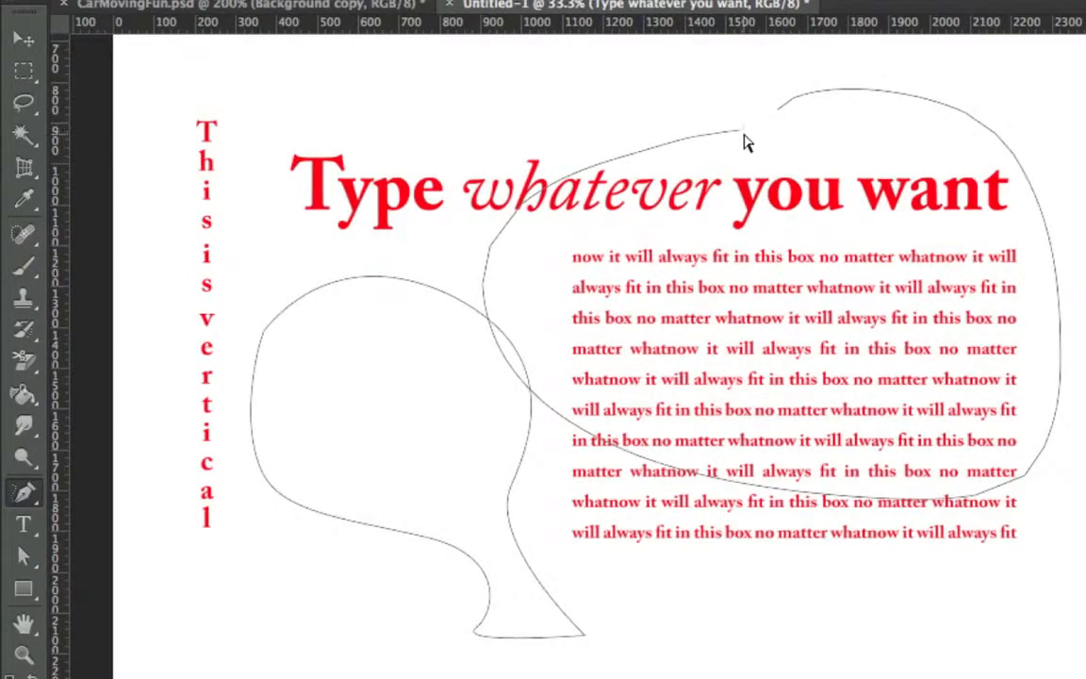
key(ctrl+z)
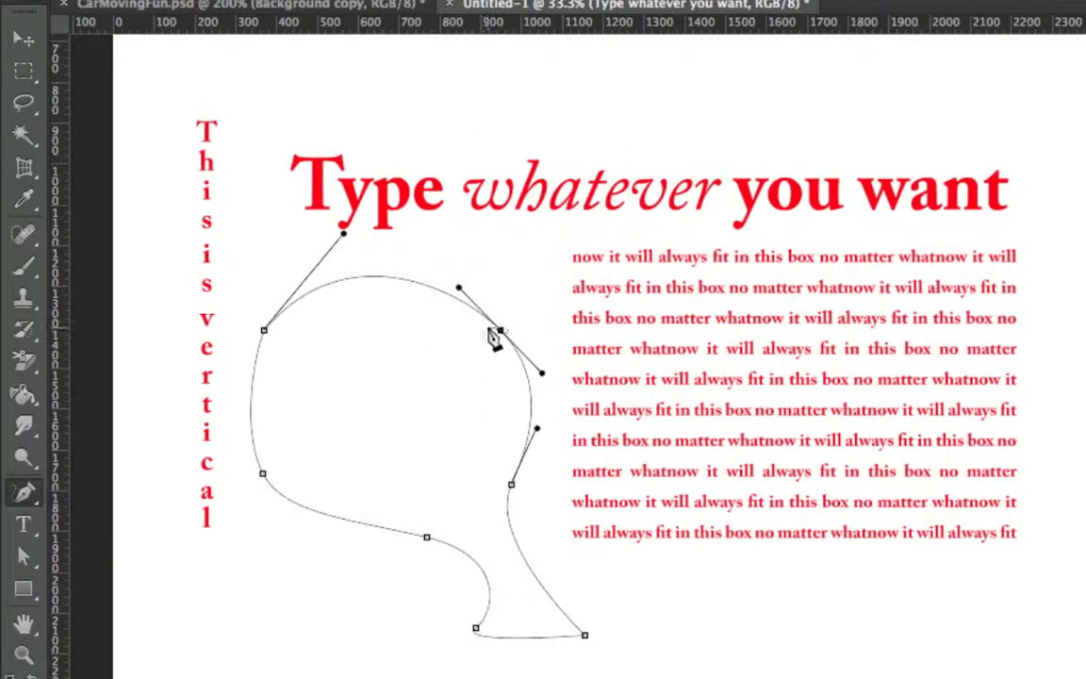
Convert the upper-left anchor to a smooth point with the Pen tool by pulling out opposing direction handles.
click(23, 492)
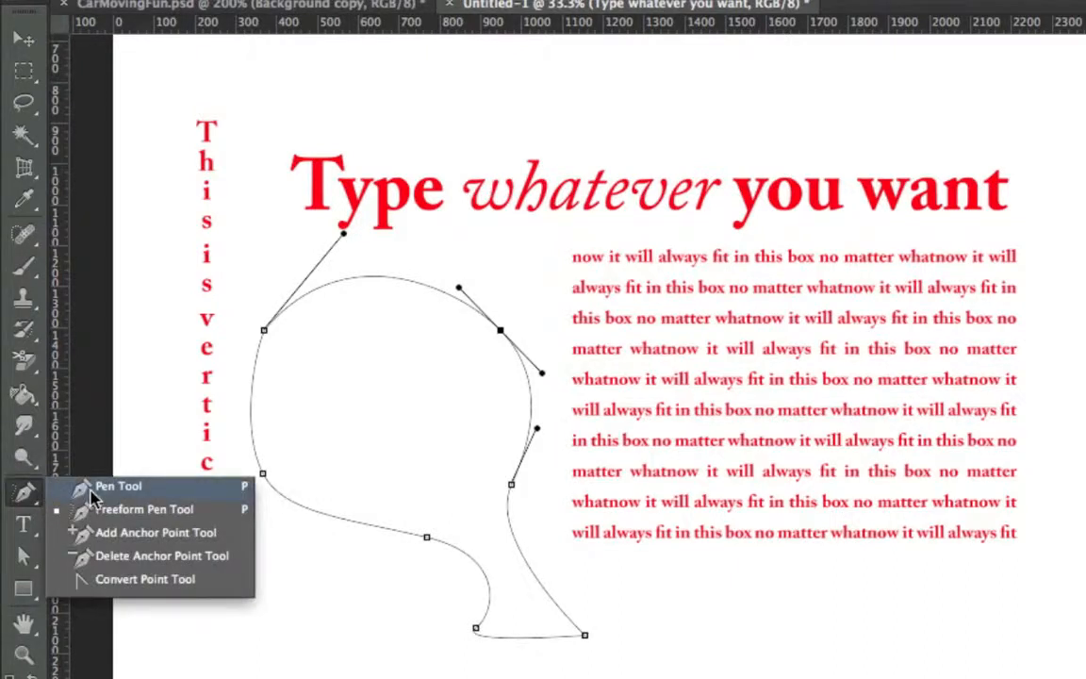
click(133, 579)
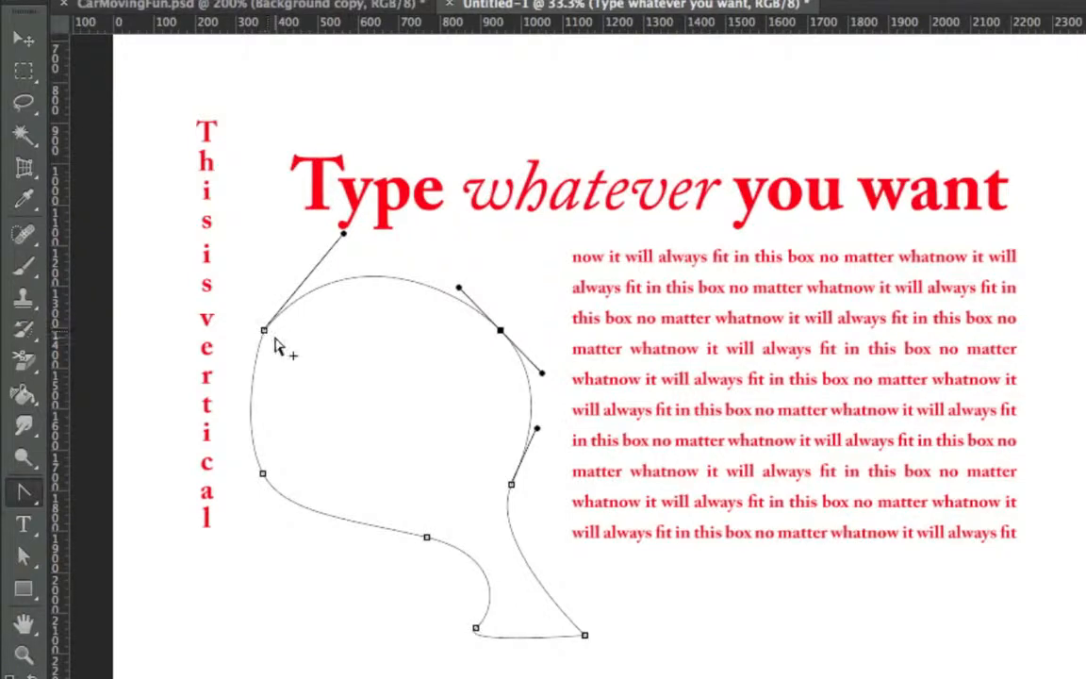
click(24, 491)
click(113, 487)
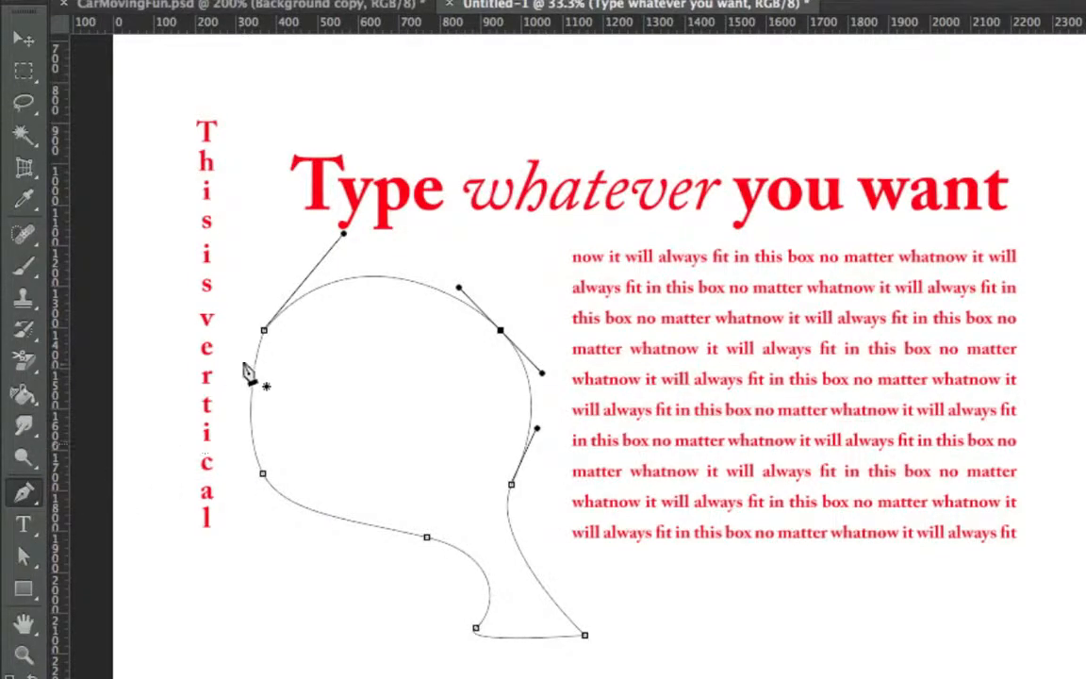
drag(264, 330, 223, 419)
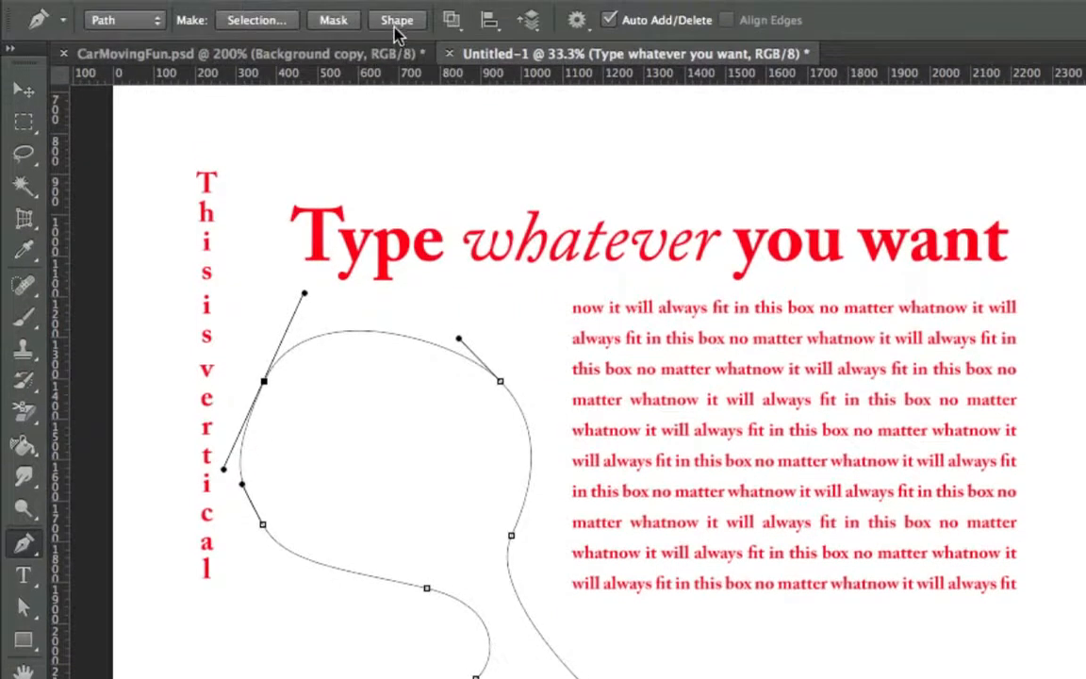
Try converting the closed path into a filled shape, and undo the conversion.
click(397, 21)
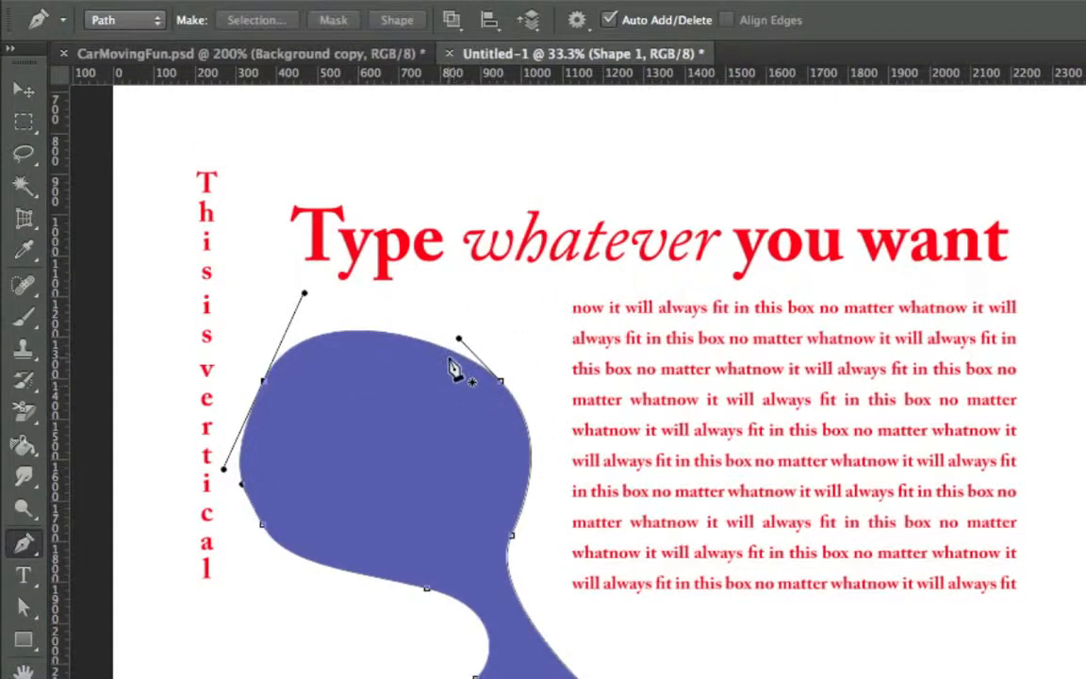
key(ctrl+z)
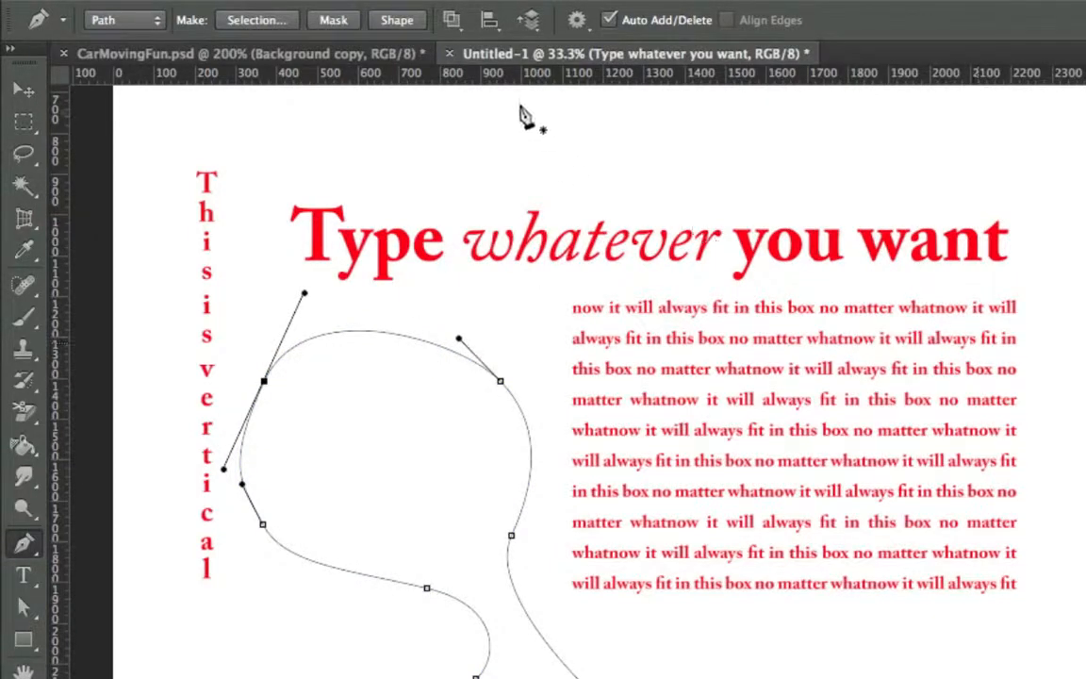
In CarMovingFun.psd, trace a Pen tool path along the man's face from the forehead past the nose to the cheek.
click(332, 55)
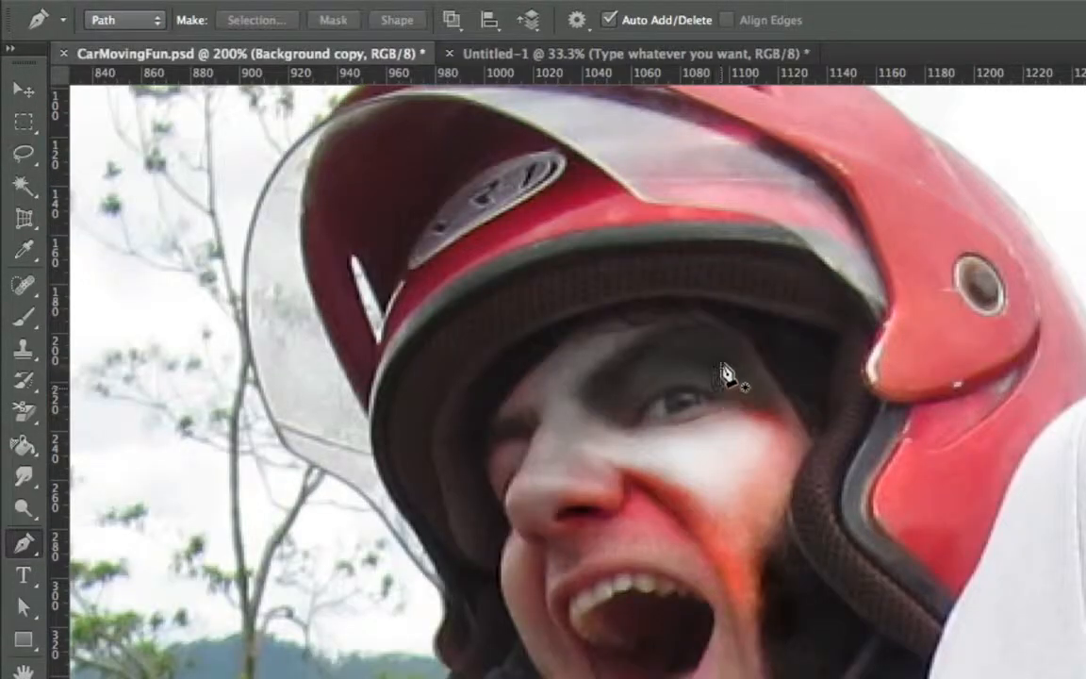
drag(712, 320, 661, 311)
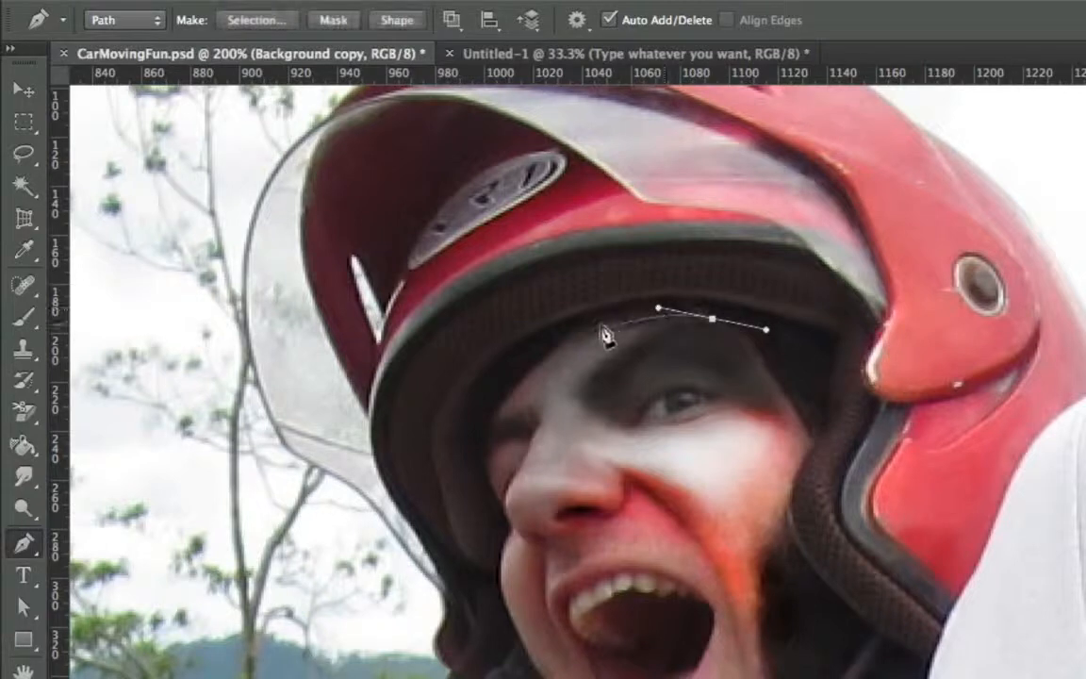
drag(593, 324, 561, 343)
drag(518, 385, 500, 582)
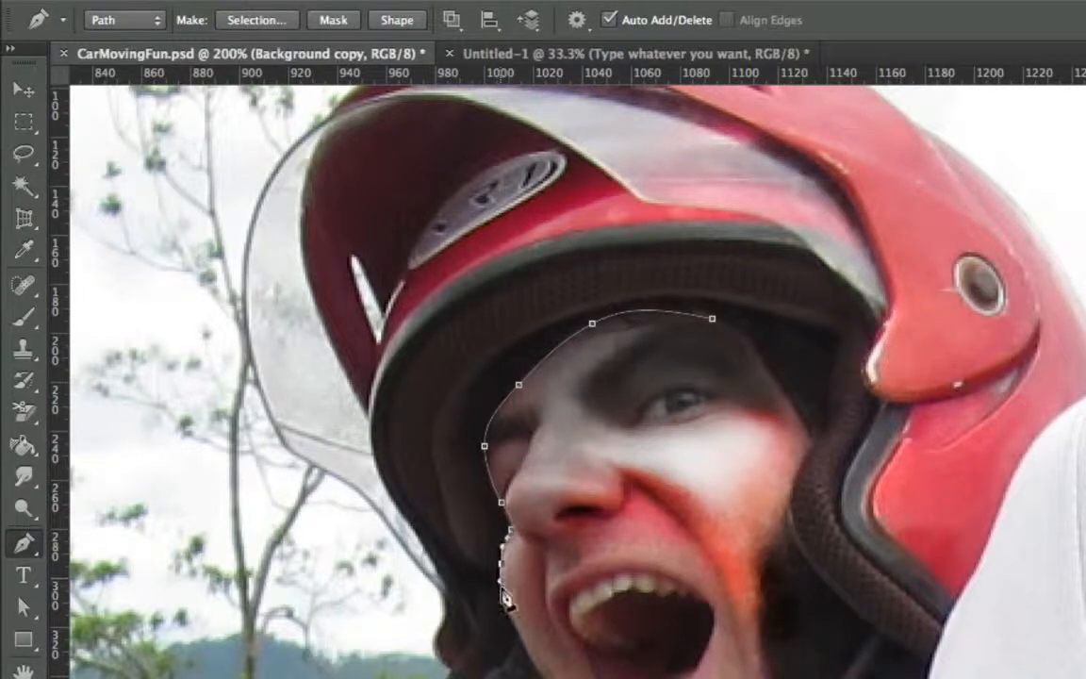
drag(516, 630, 525, 648)
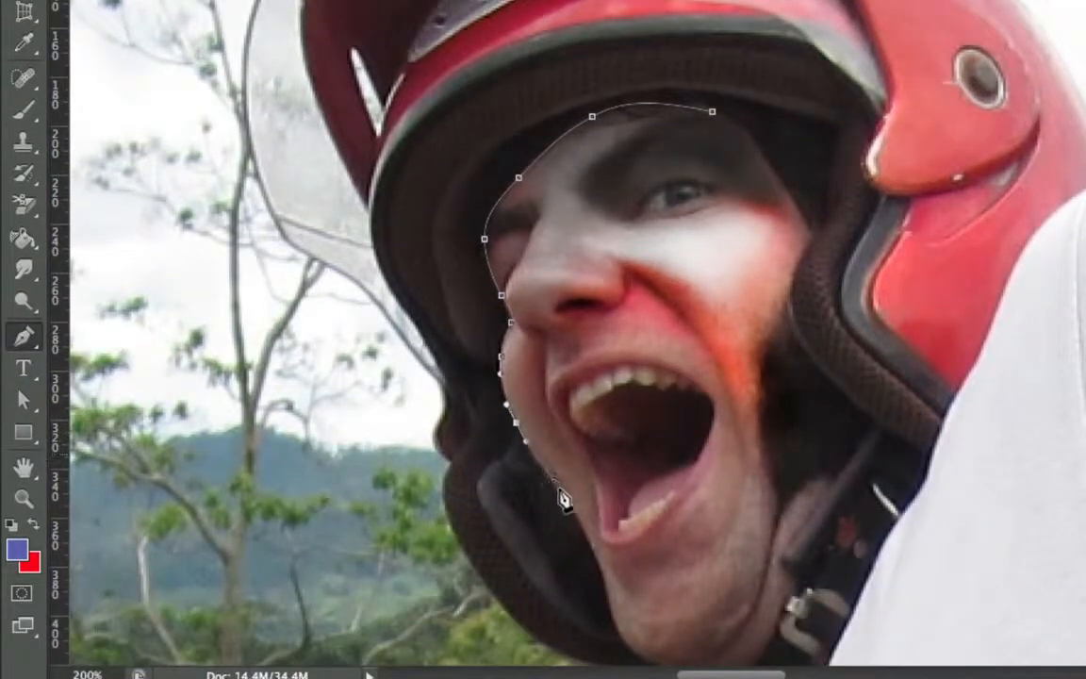
Continue the Pen tool path down the man's jaw and along the underside of his chin.
drag(560, 496, 547, 407)
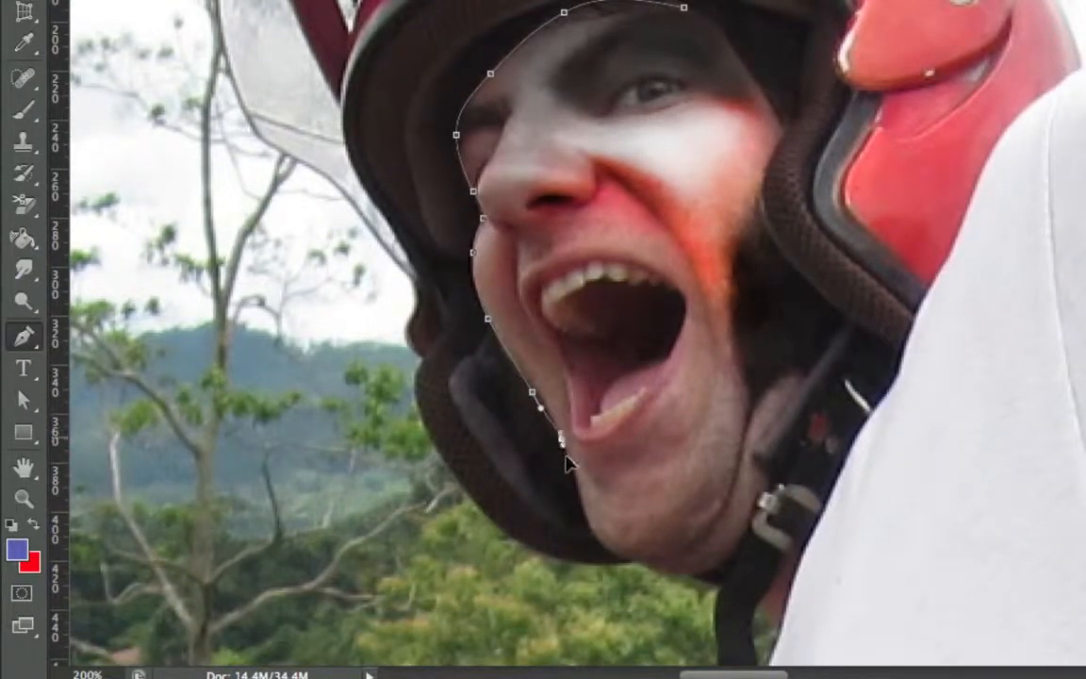
drag(581, 502, 614, 557)
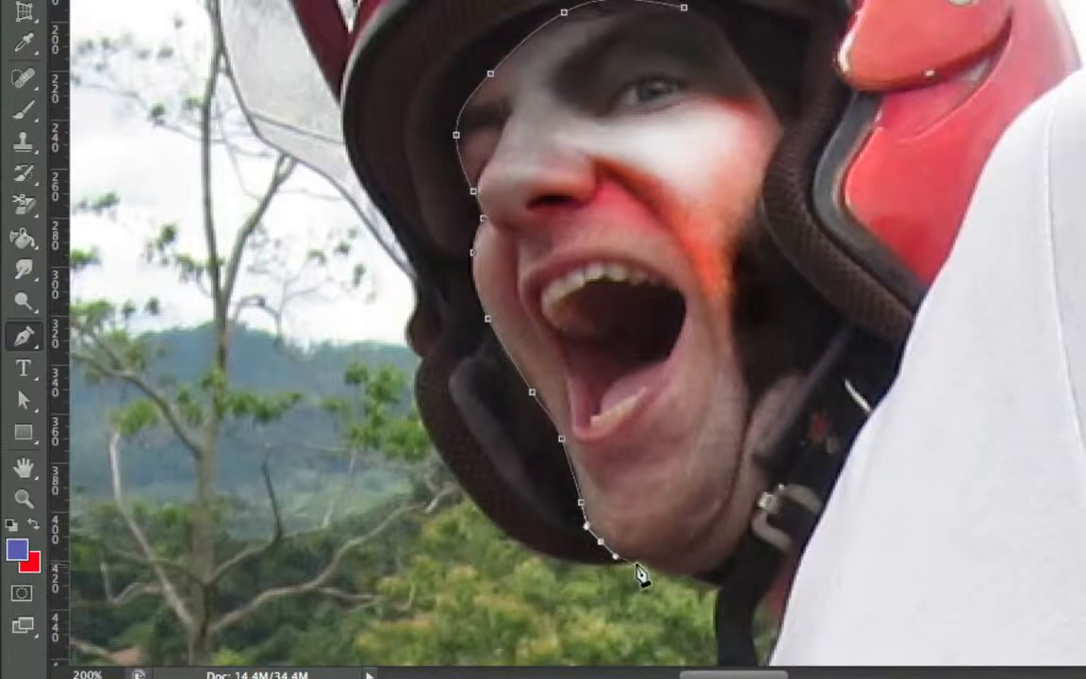
click(638, 563)
drag(662, 573, 676, 575)
click(711, 572)
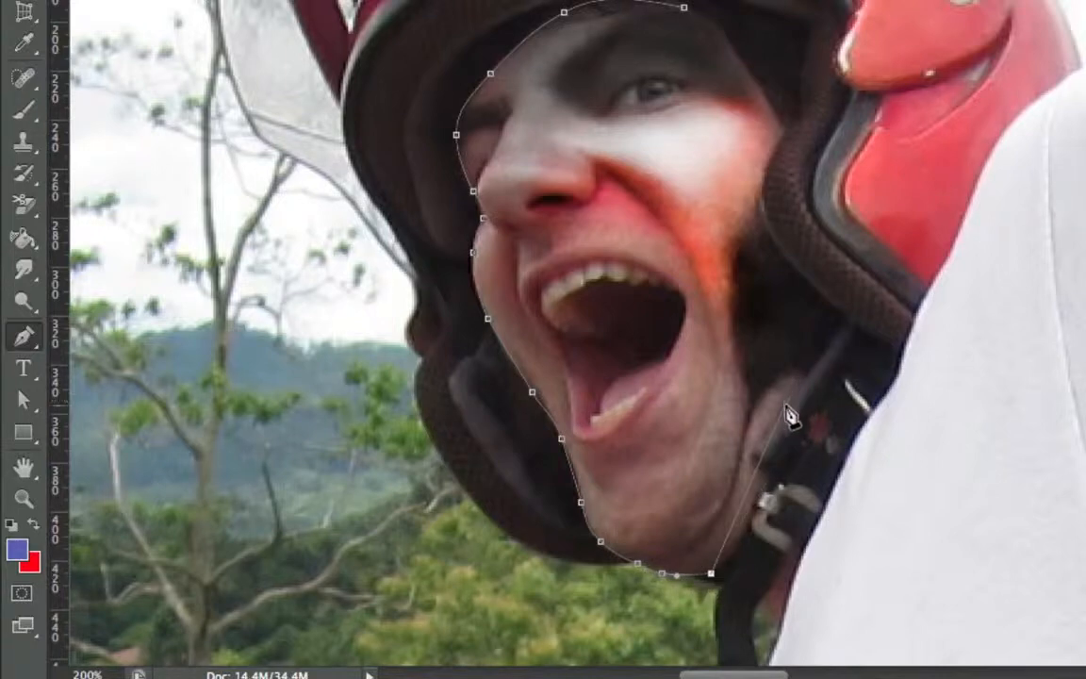
Carry the path up past the chin strap and helmet padding to the forehead, closing it at the starting anchor.
click(826, 408)
click(818, 259)
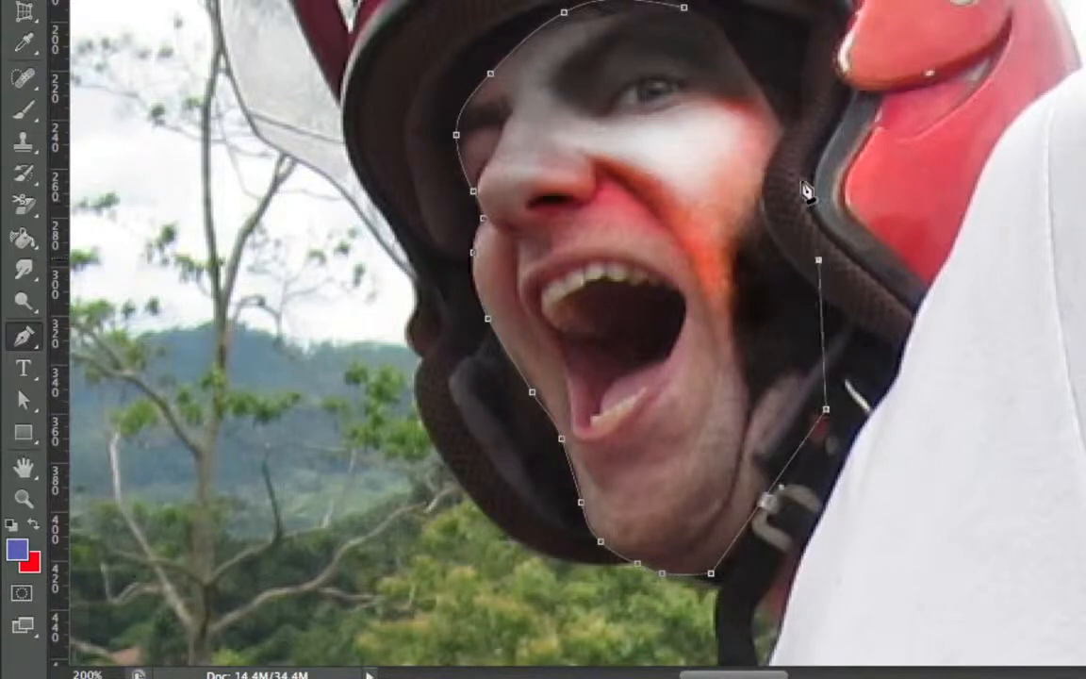
drag(788, 127, 707, 15)
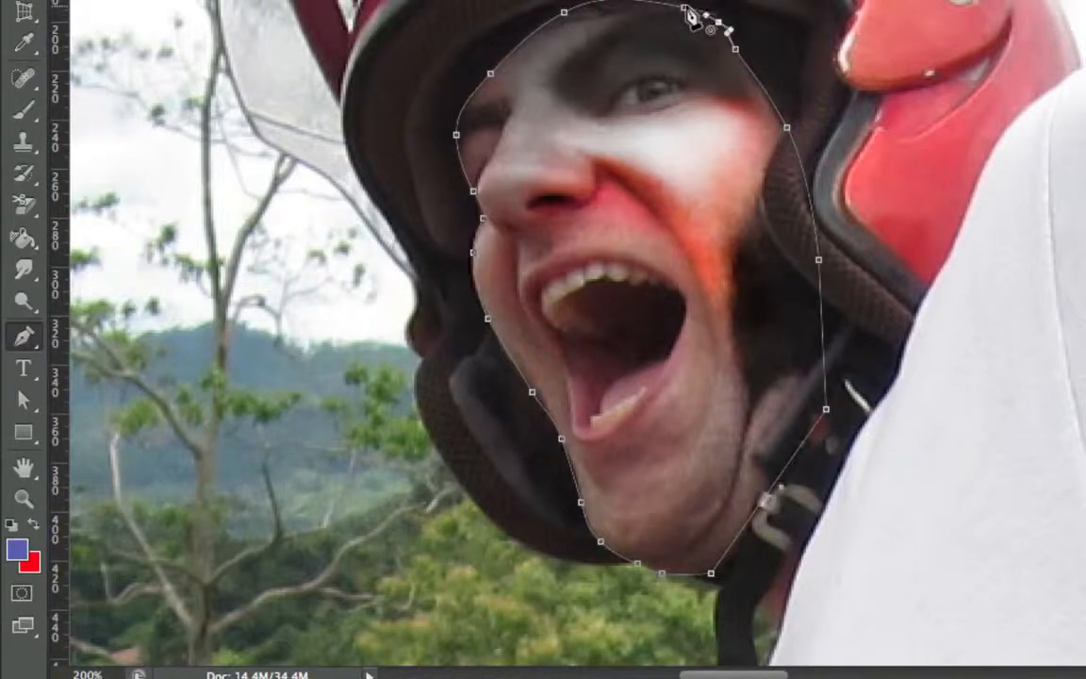
click(684, 12)
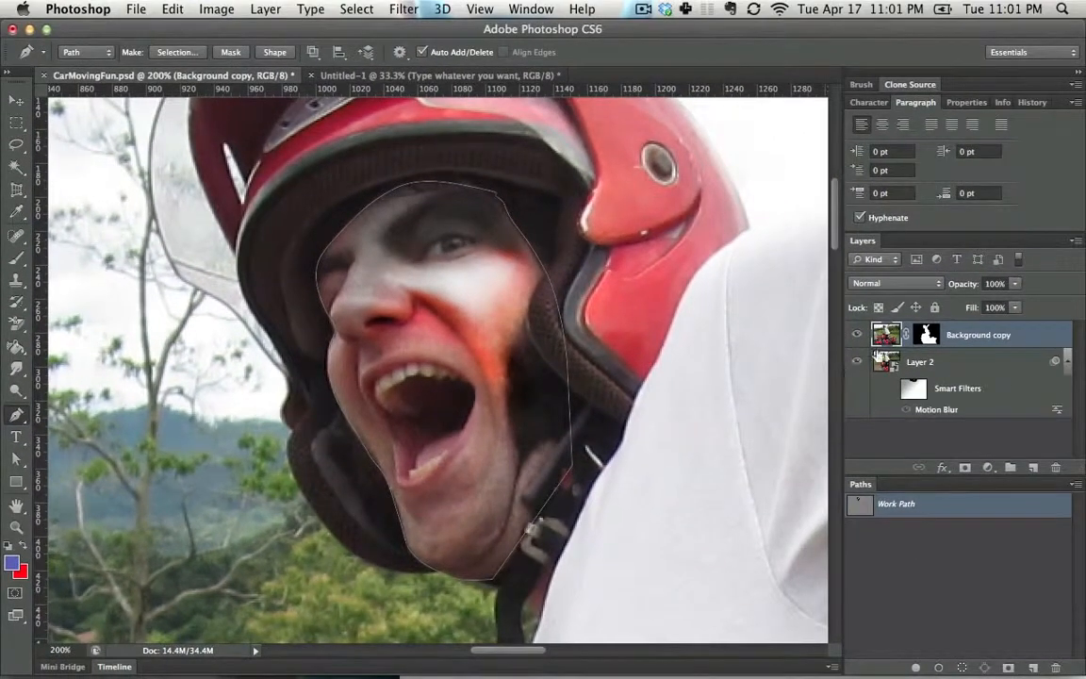
Replace the Background copy layer's pixel mask with a vector mask made from the face path.
drag(936, 335, 1057, 468)
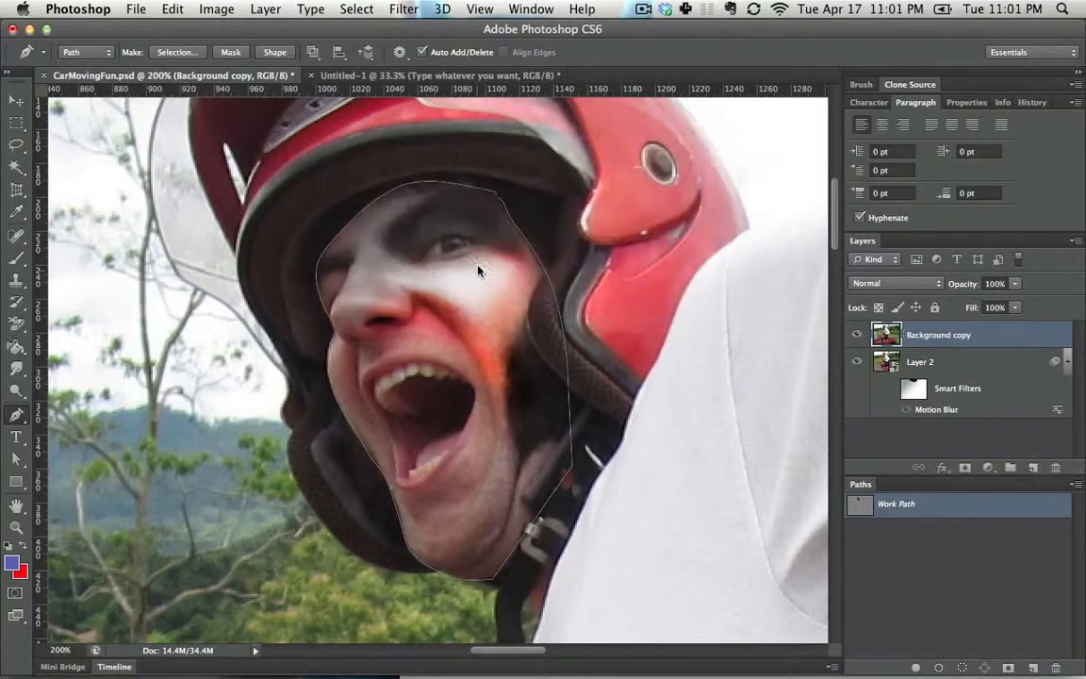
click(483, 264)
click(225, 52)
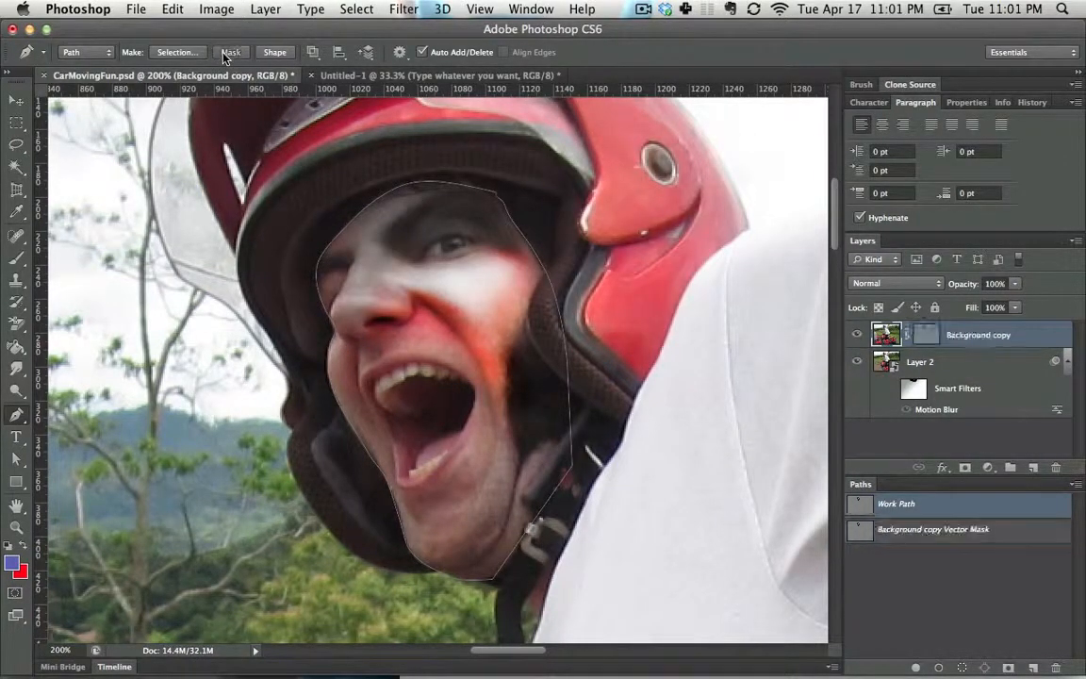
Hide Layer 2 and try moving the work path's anchors along the forehead outward from the face.
click(857, 362)
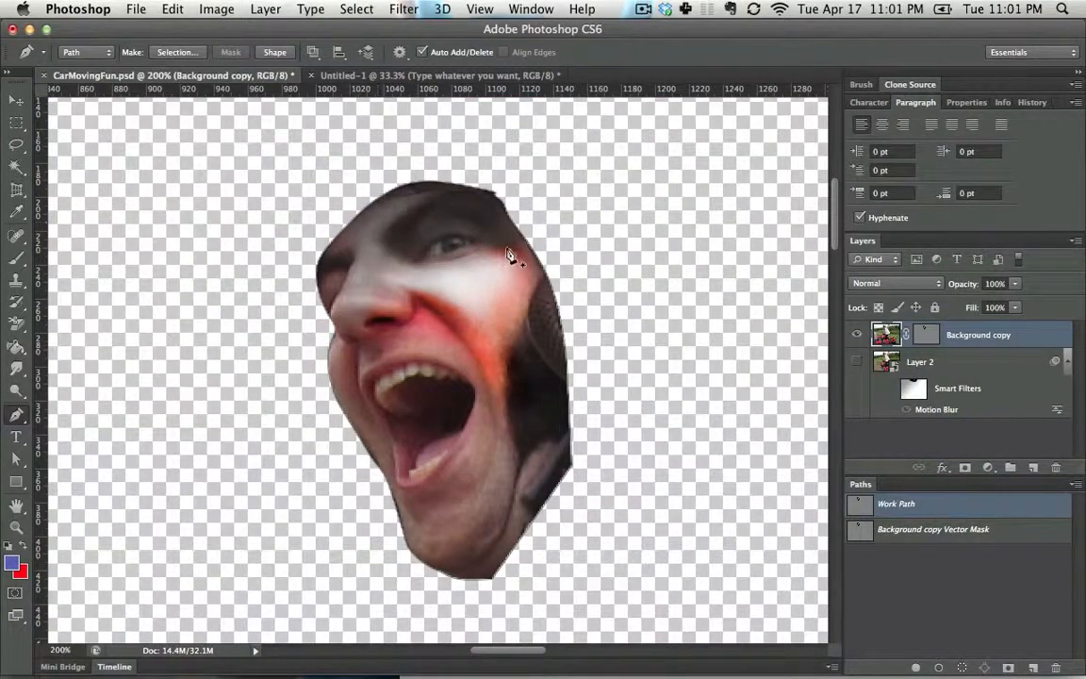
super+click(494, 194)
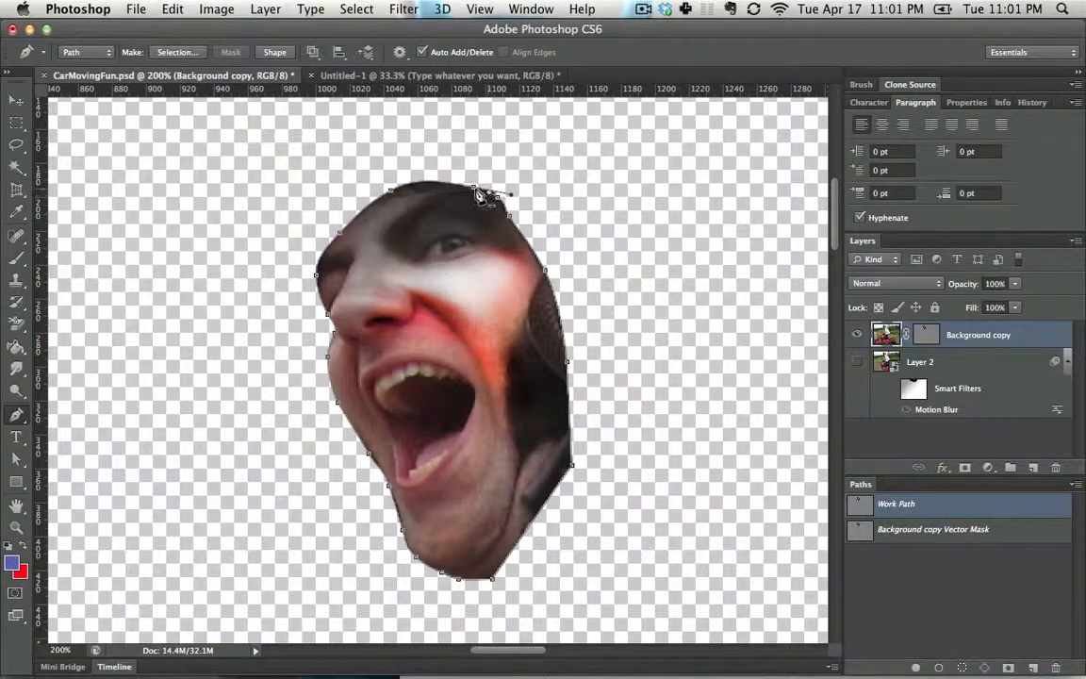
drag(477, 193, 347, 151)
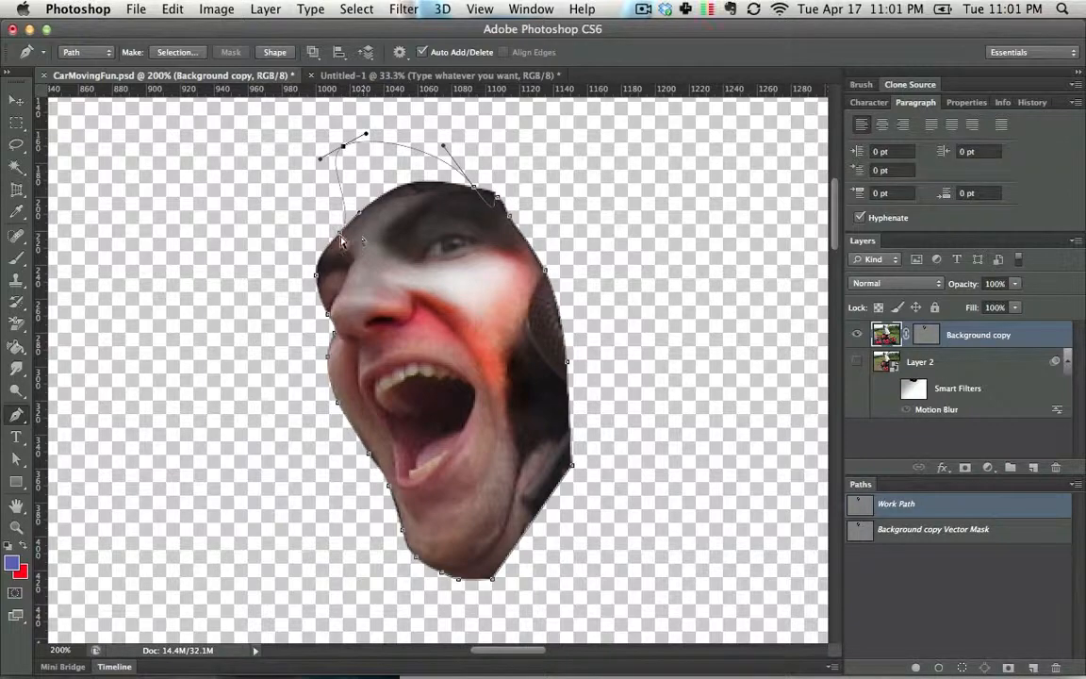
drag(340, 236, 278, 178)
Select the Background copy layer's vector mask and switch it off and on to compare the result.
click(924, 338)
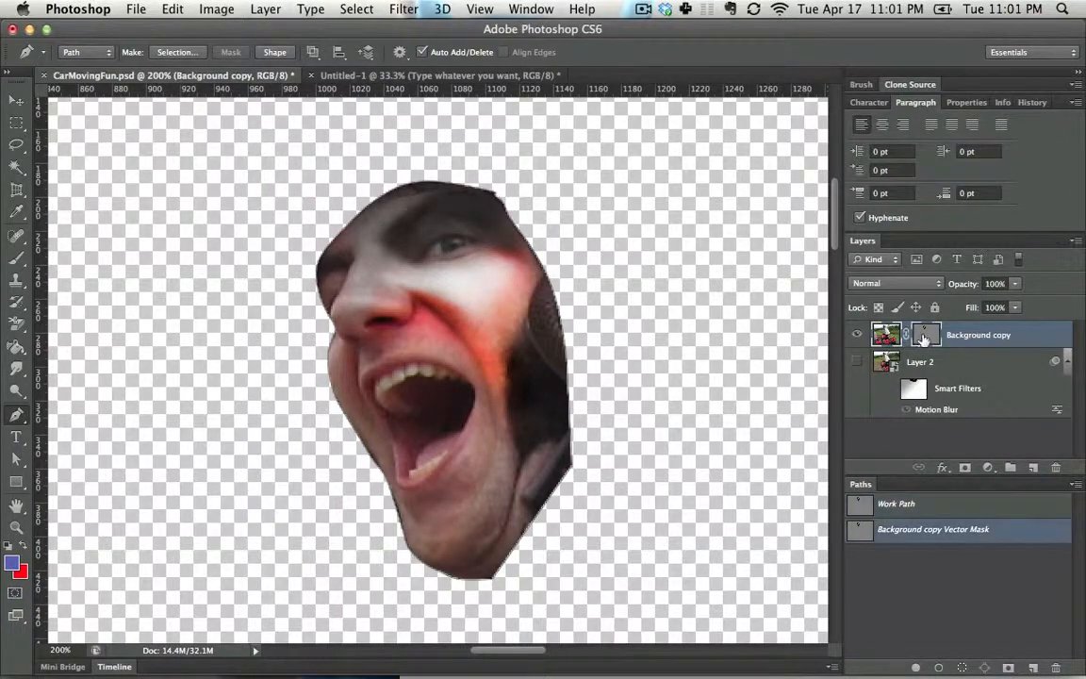
double_click(925, 338)
shift+click(928, 399)
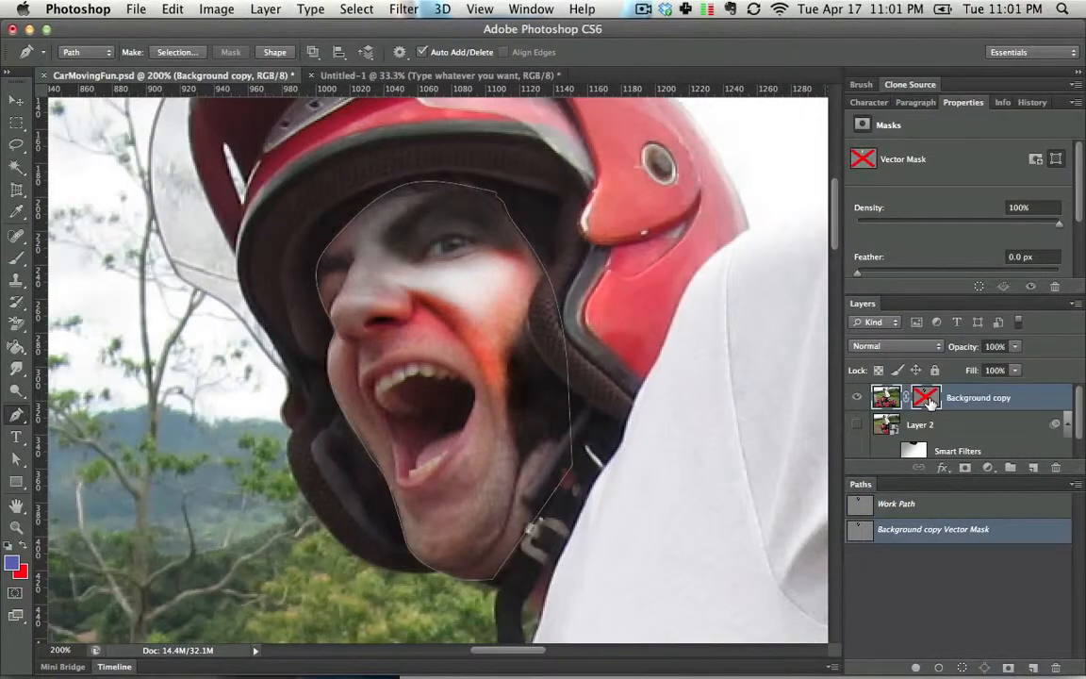
shift+click(928, 400)
shift+click(929, 400)
shift+click(929, 400)
Try moving the vector mask's anchor at the top of the forehead upward, and undo the move.
click(473, 187)
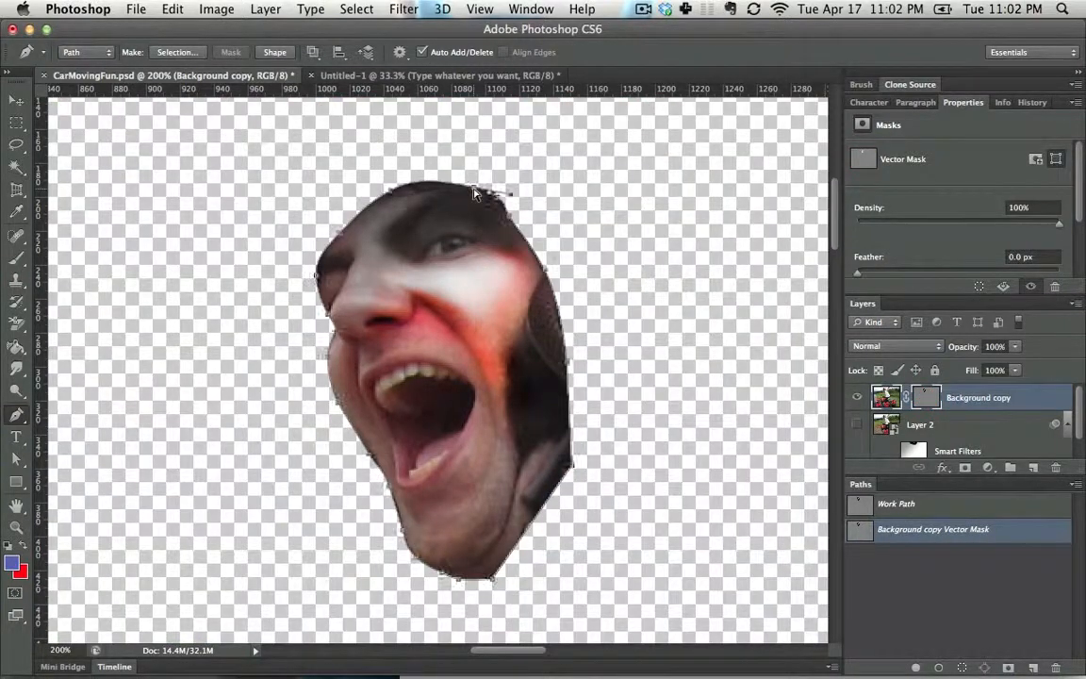
drag(473, 188, 472, 140)
key(super+z)
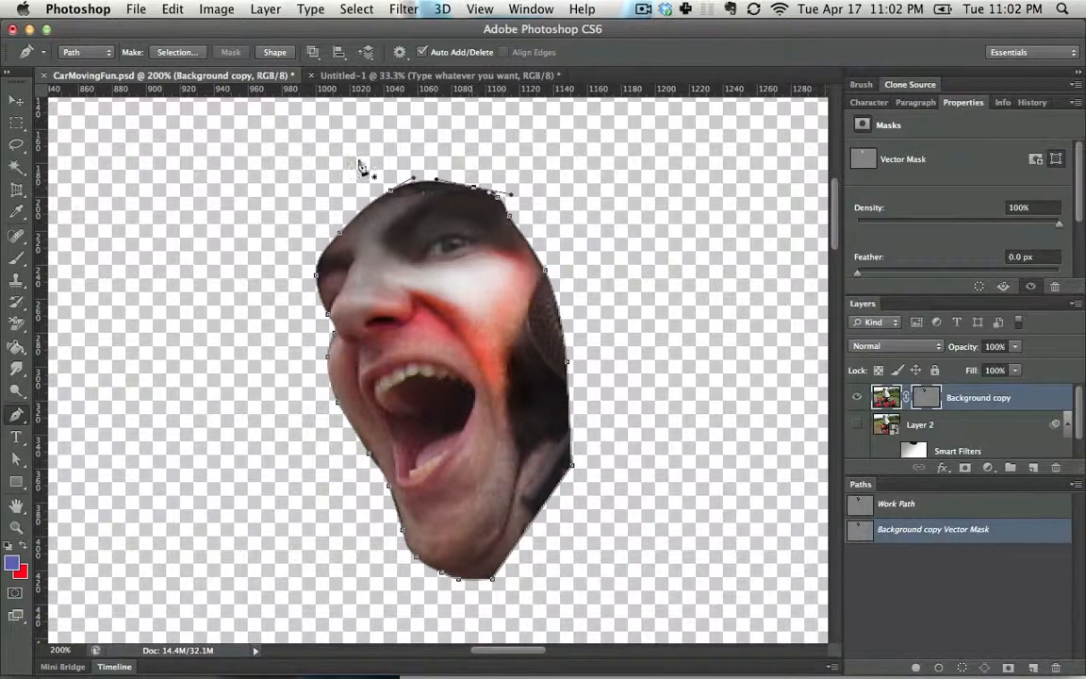
Step back through the history to before the Background copy layer's original pixel mask was deleted.
key(alt+super+z)
key(alt+super+z)
key(alt+super+z)
key(alt+super+z)
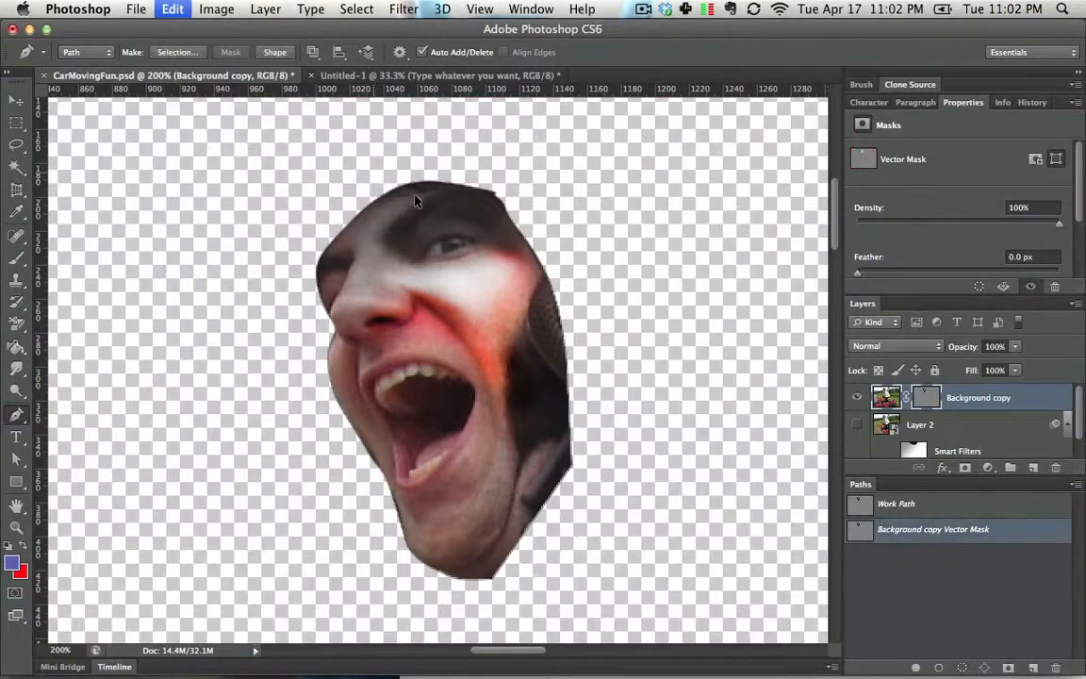
key(alt+super+z)
key(alt+super+z)
key(alt+super+z)
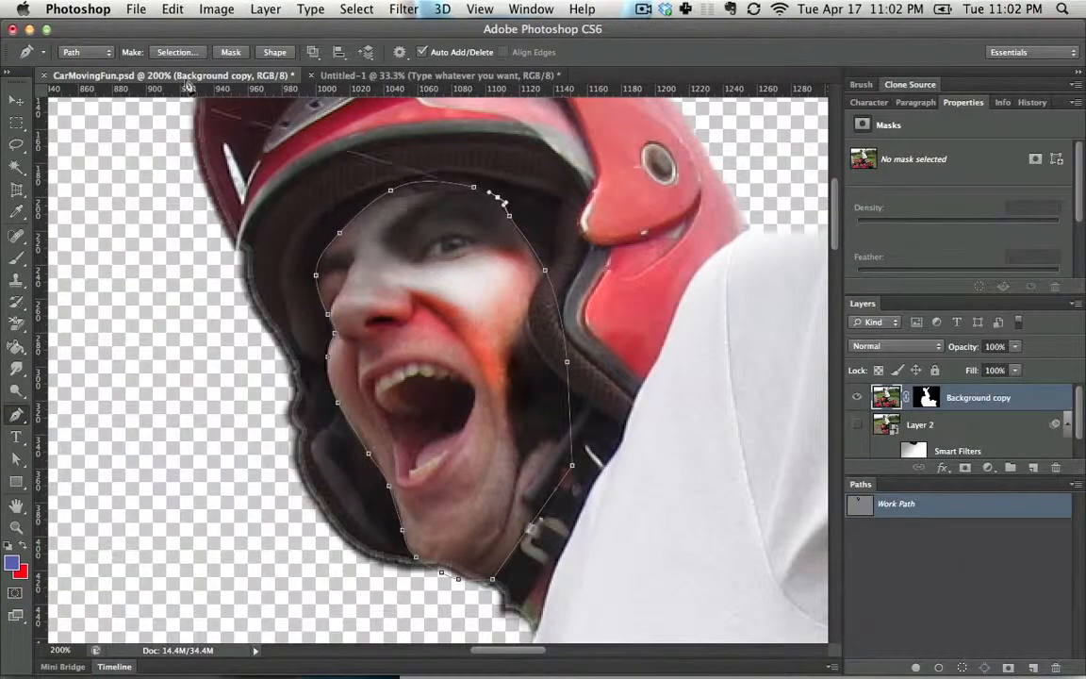
Make a new anti-aliased selection from the face path with a feather radius of 0 pixels, and reselect Work Path.
click(177, 52)
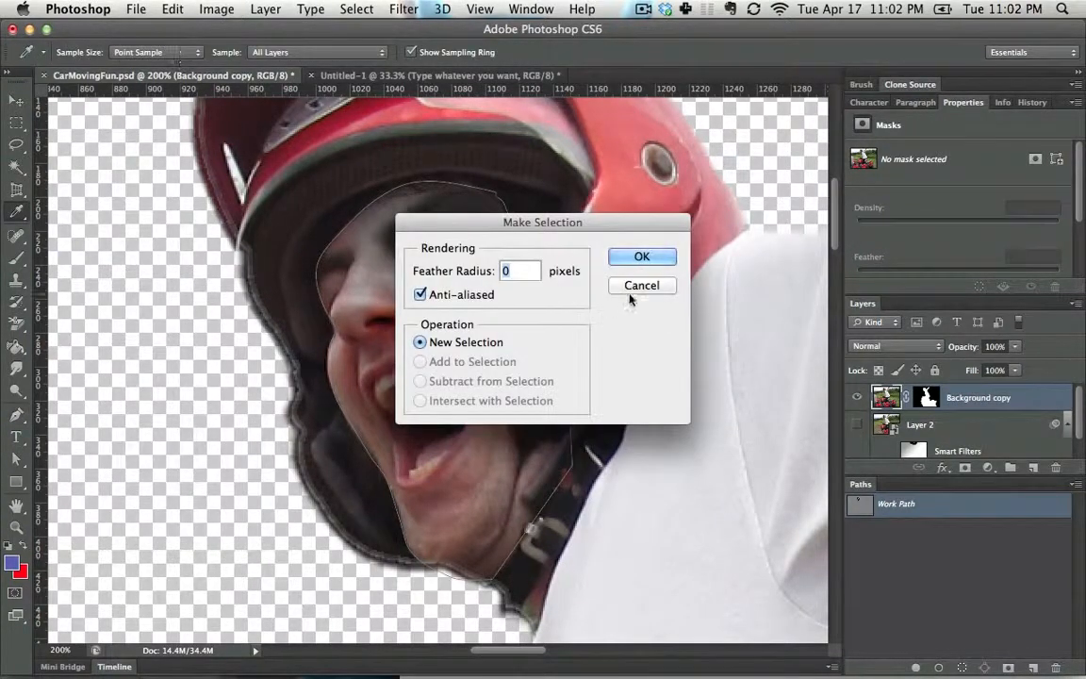
click(640, 257)
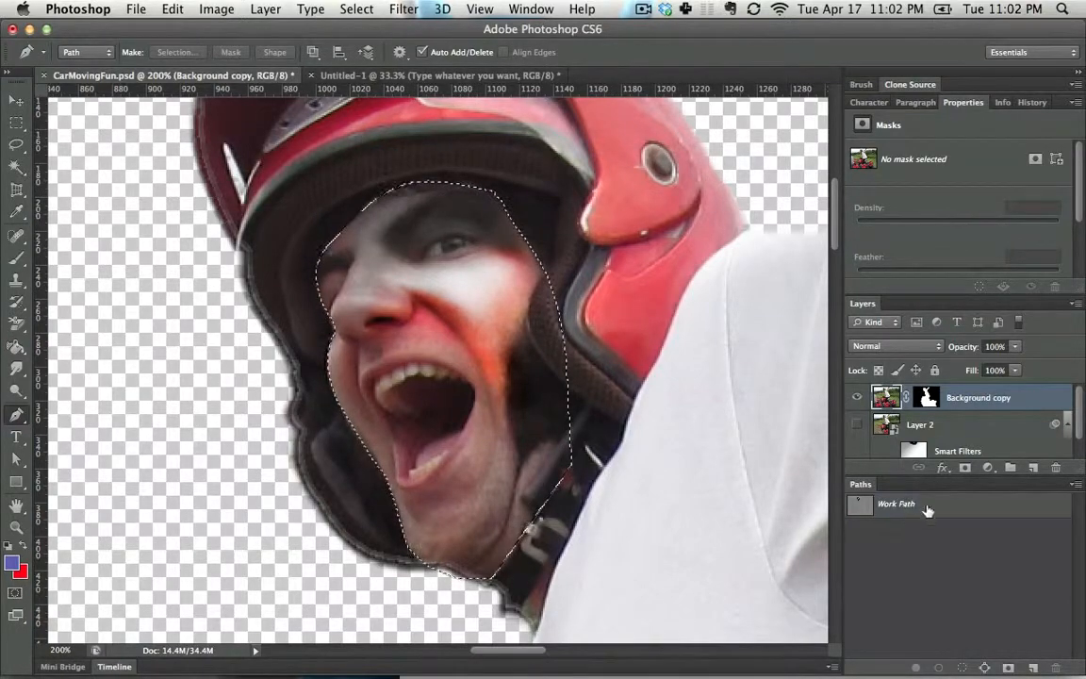
click(891, 506)
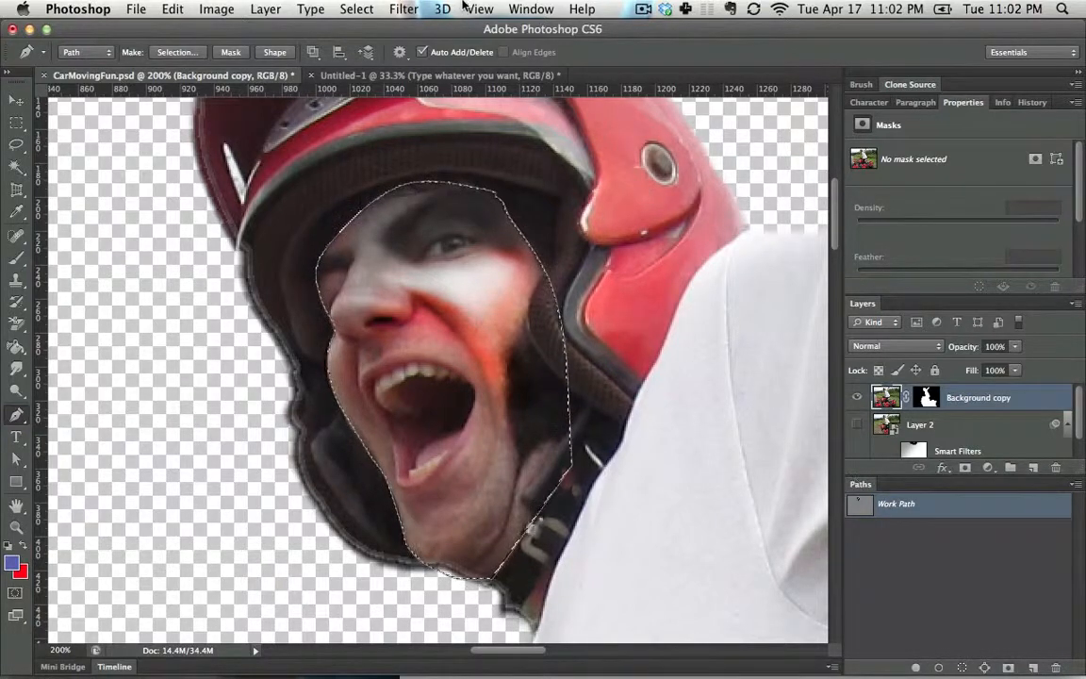
Convert the temporary Work Path into a permanently saved path.
click(531, 8)
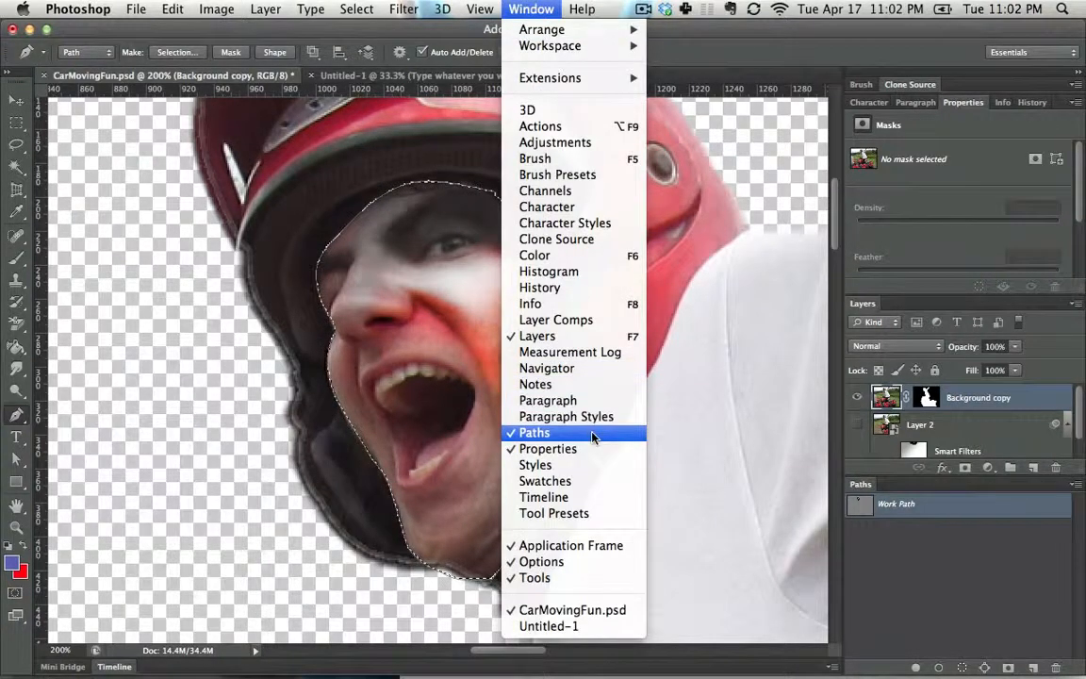
click(541, 9)
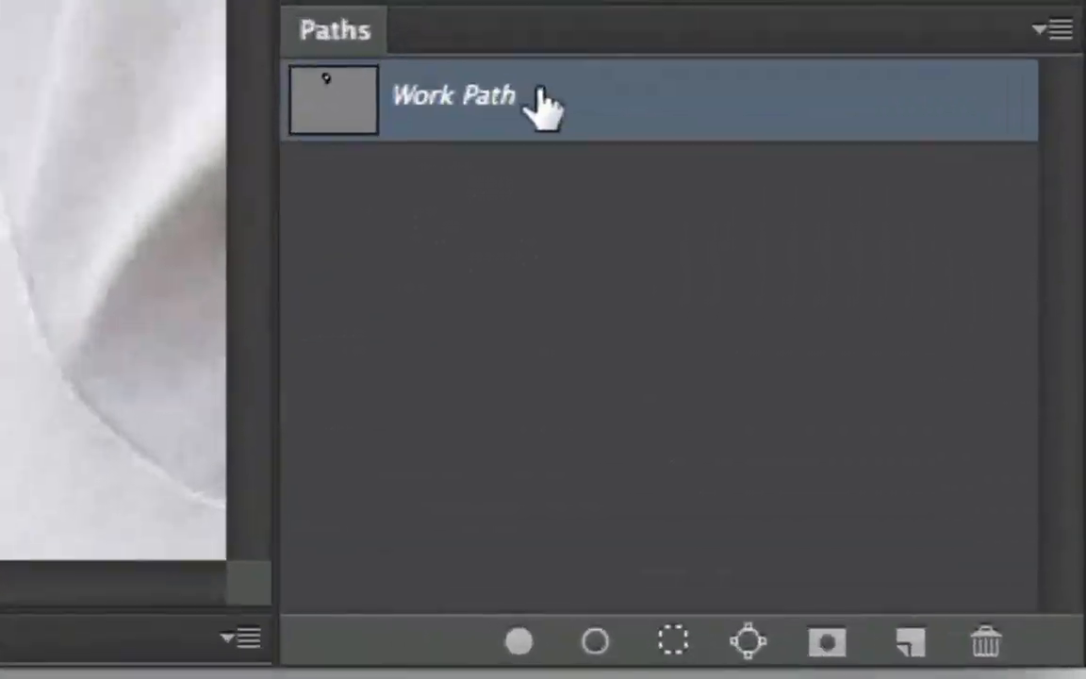
drag(717, 292, 910, 644)
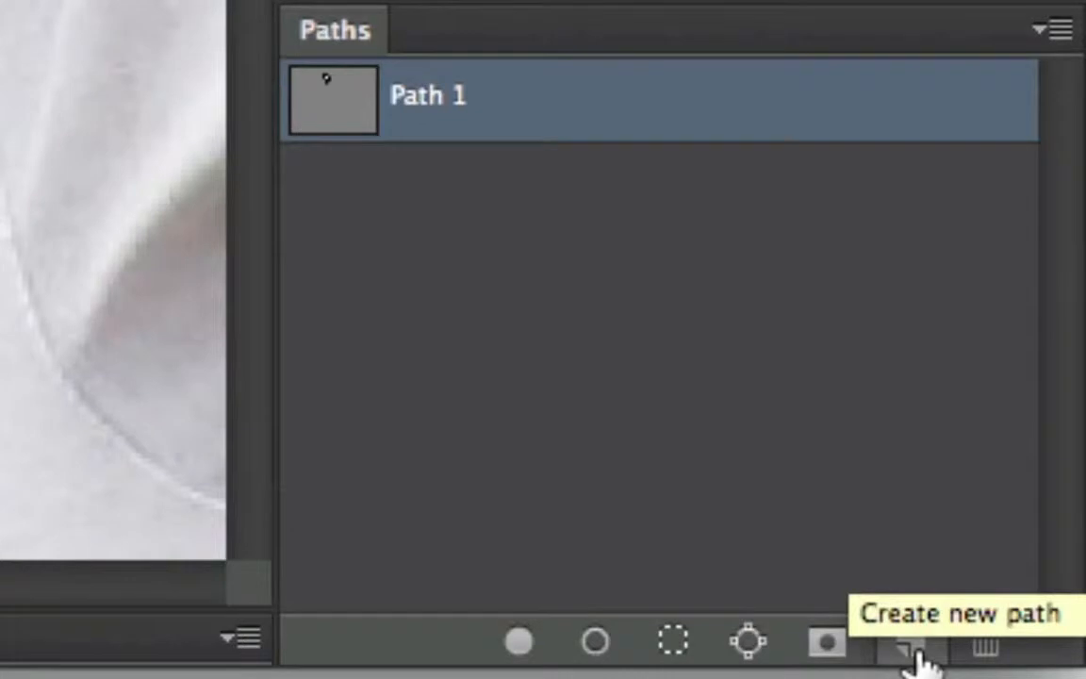
key(super+z)
drag(509, 98, 515, 100)
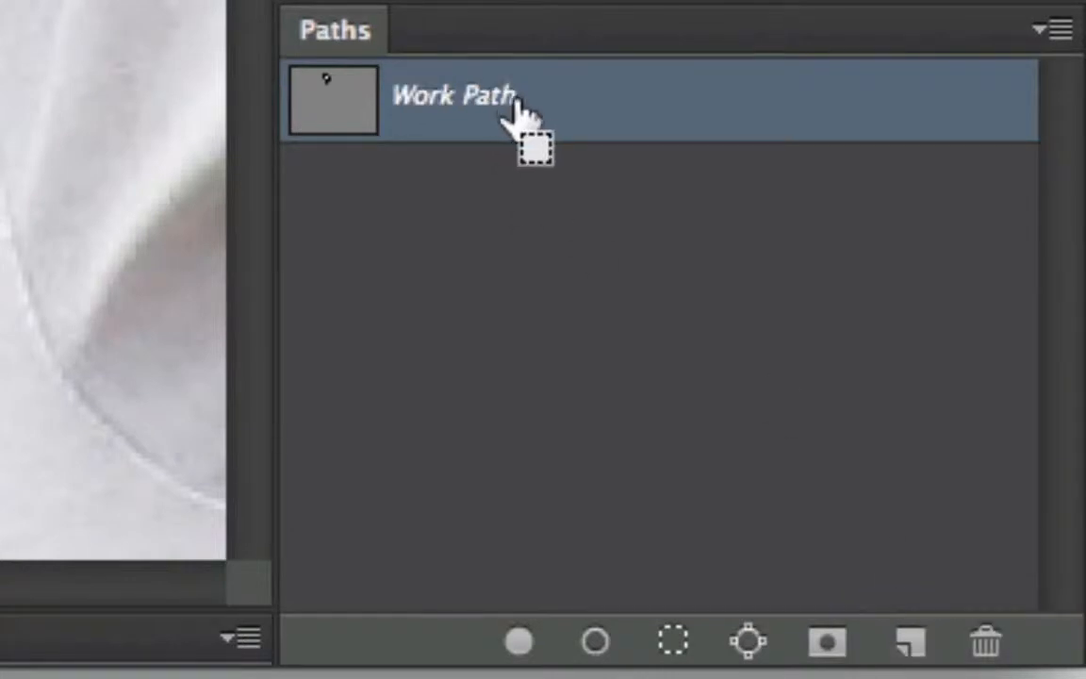
key(super+z)
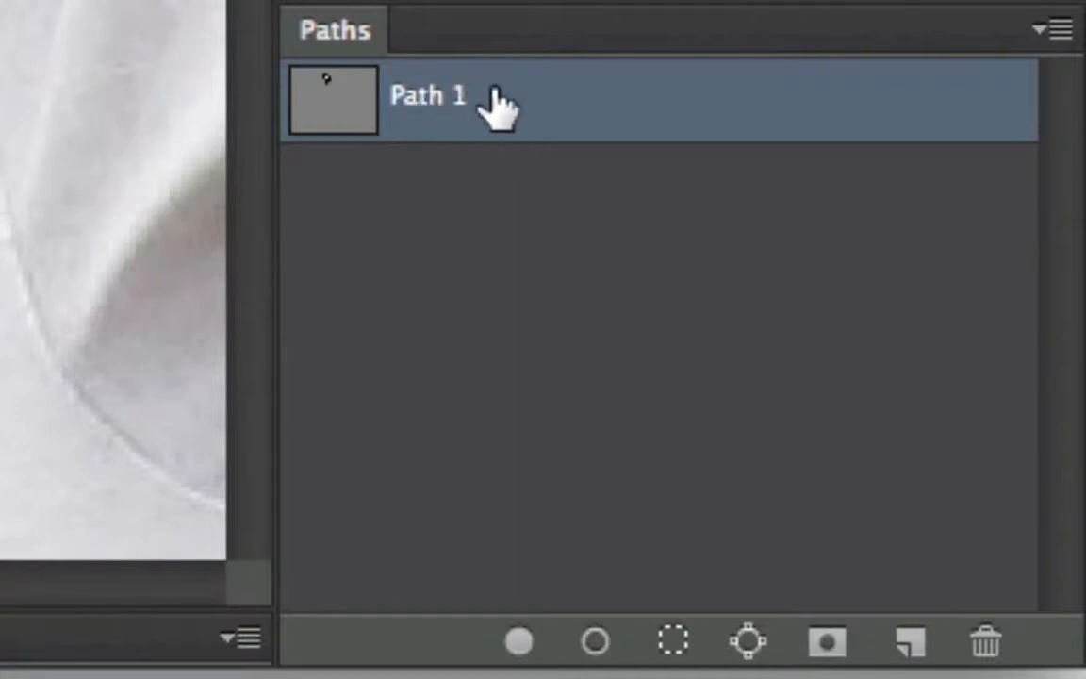
Duplicate the saved Path 1 and rename the copy Face Path.
drag(497, 105, 910, 640)
double_click(536, 200)
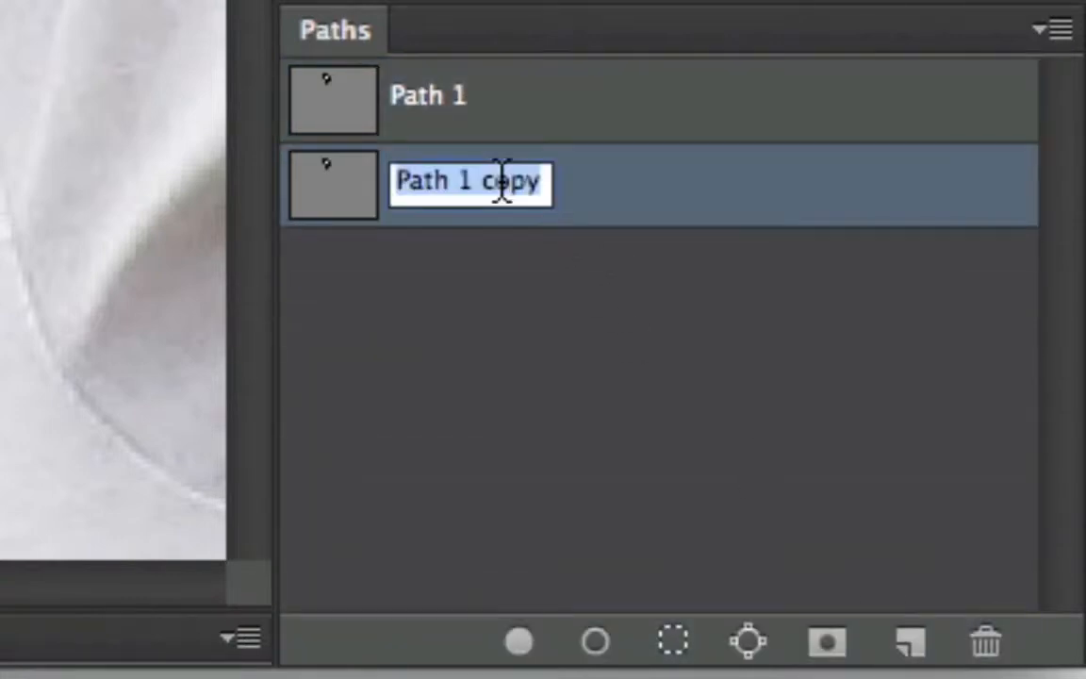
text(Face Path)
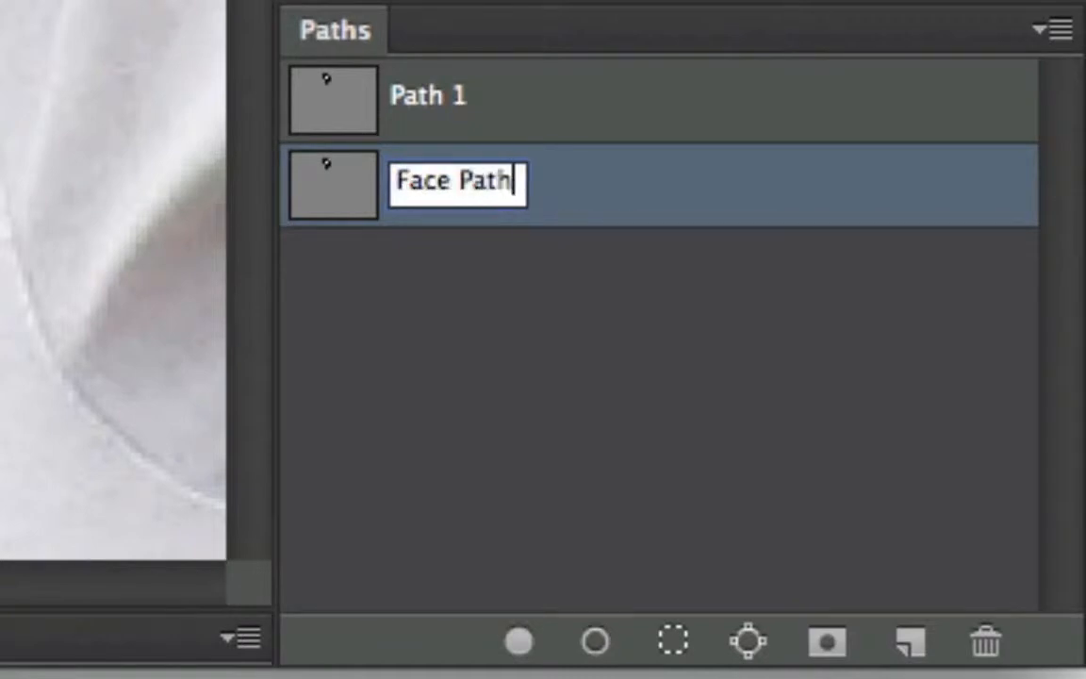
key(Return)
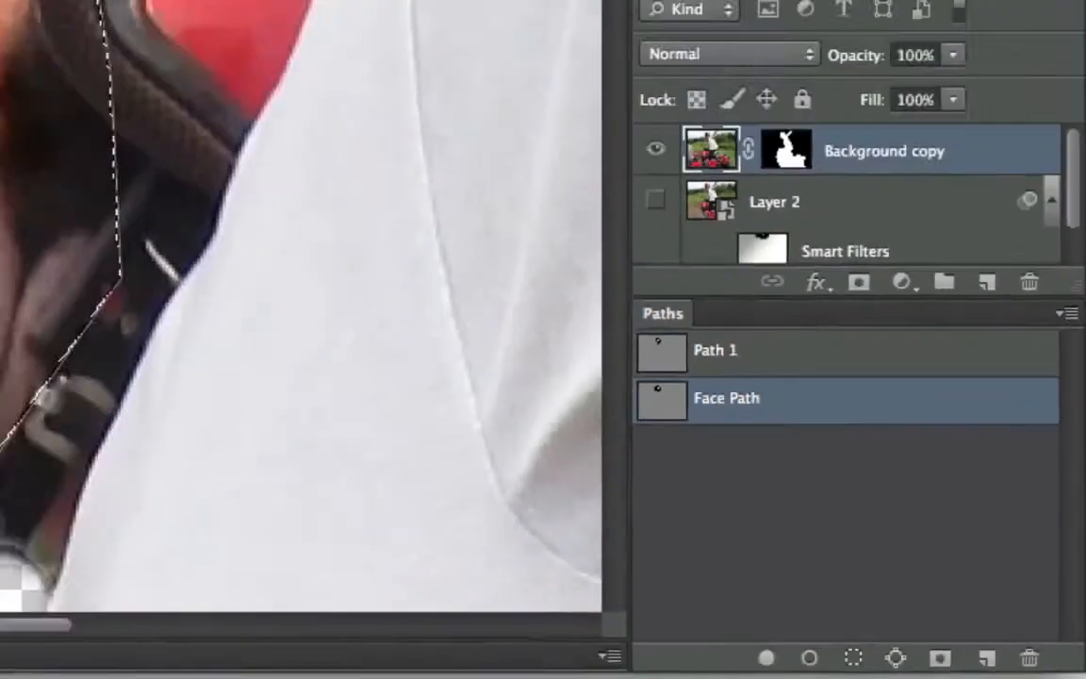
Draw a curved Pen tool outline on Face Path beside the front of the helmet, and view the commands available for it.
drag(111, 282, 231, 271)
drag(236, 299, 250, 358)
drag(198, 398, 139, 390)
drag(105, 325, 100, 278)
click(110, 282)
super+click(105, 327)
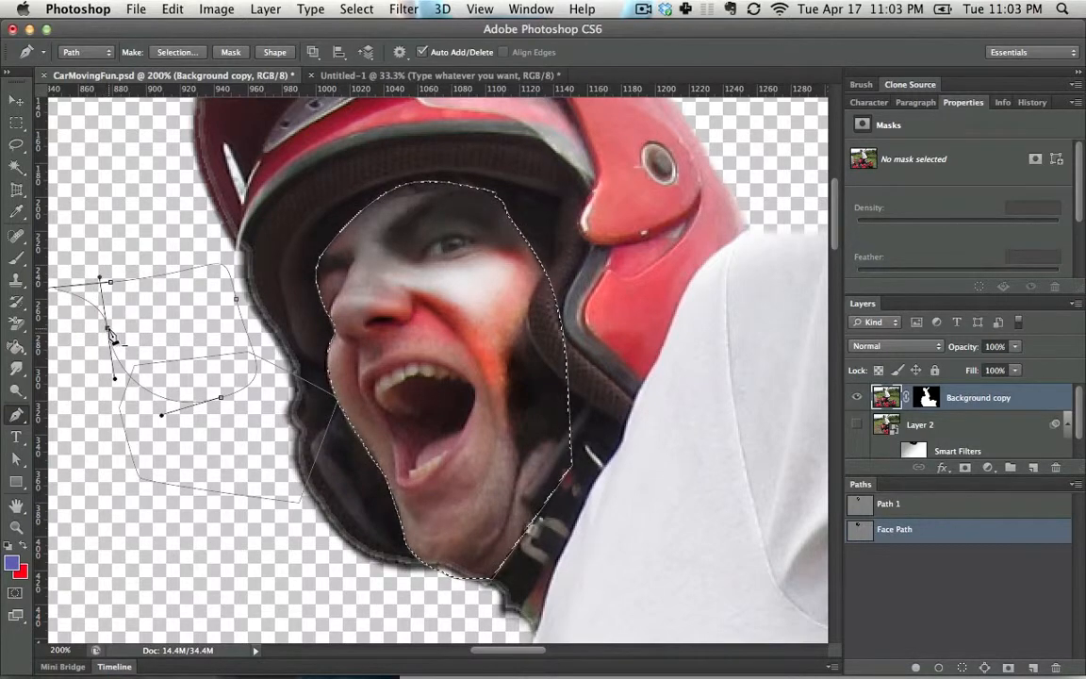
right_click(107, 326)
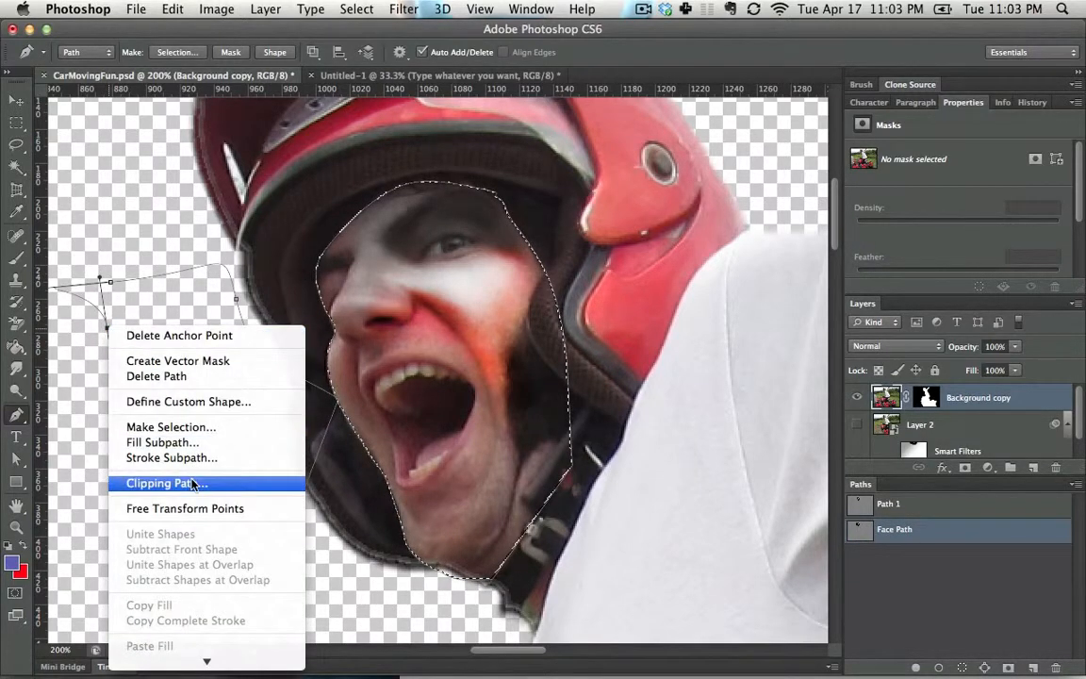
click(201, 282)
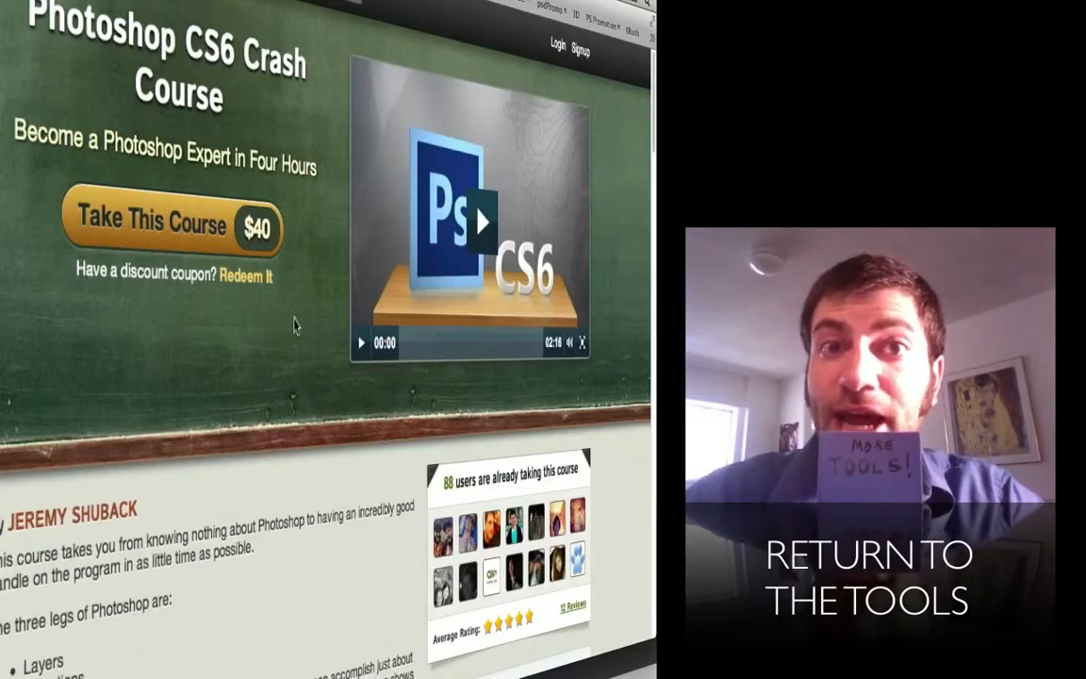
scroll(295, 325, down, 5)
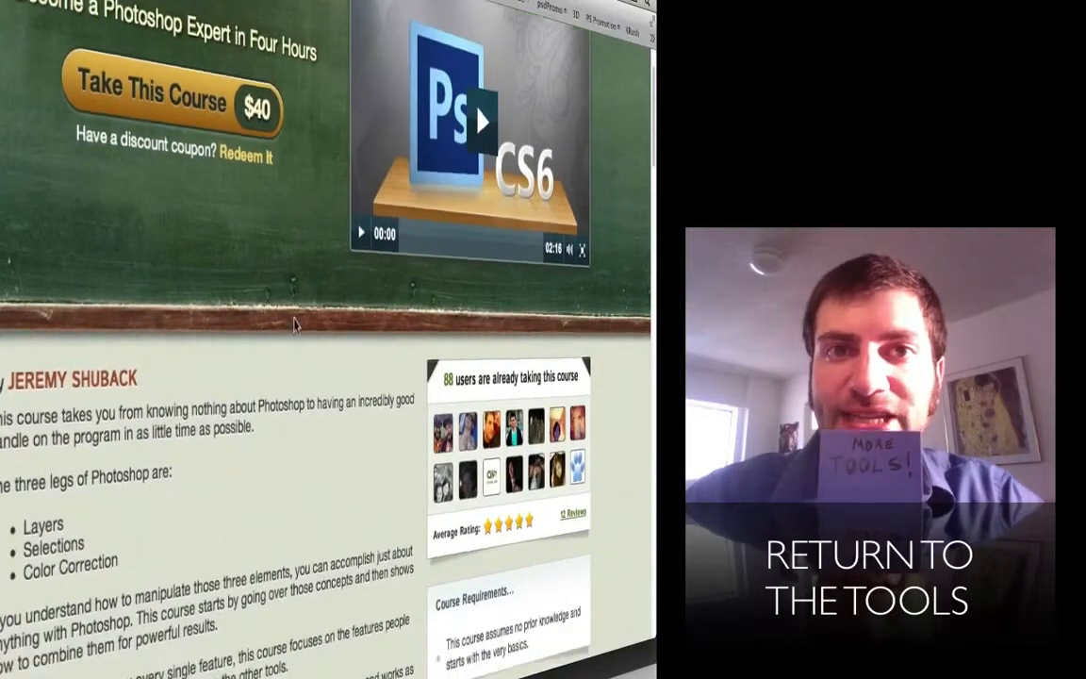
scroll(294, 326, down, 5)
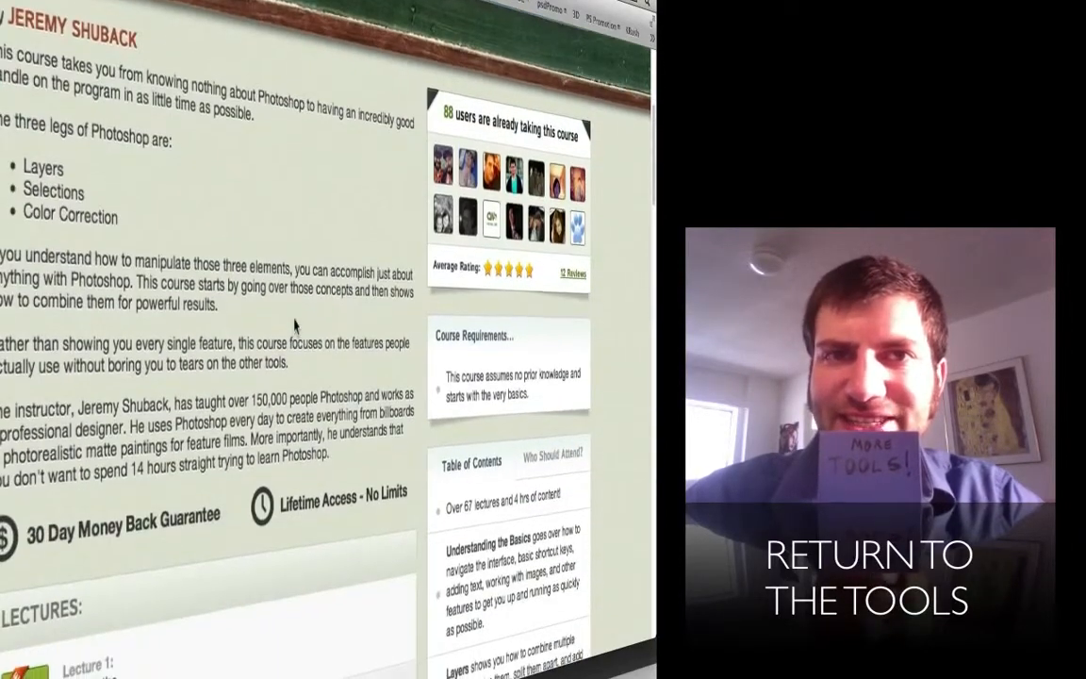